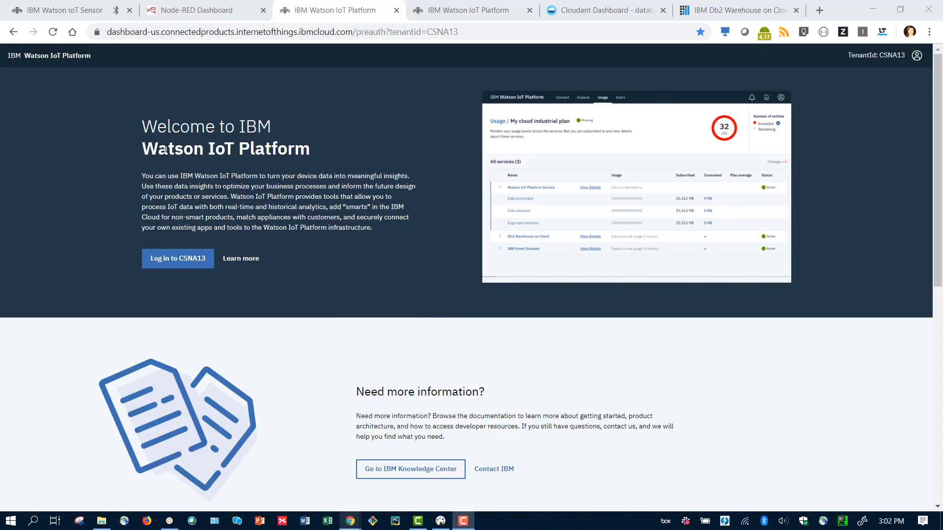
Step: Look over the built-in tools described on the welcome page and log in to the tenant
{"action": "scroll", "coordinate": [342, 237], "scroll_direction": "down", "scroll_amount": 6}
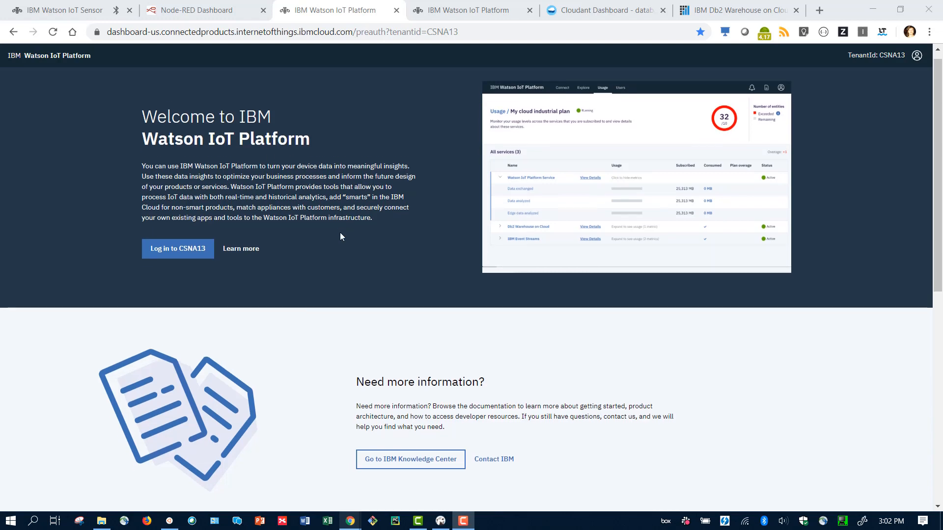
{"action": "scroll", "coordinate": [315, 221], "scroll_direction": "down", "scroll_amount": 3}
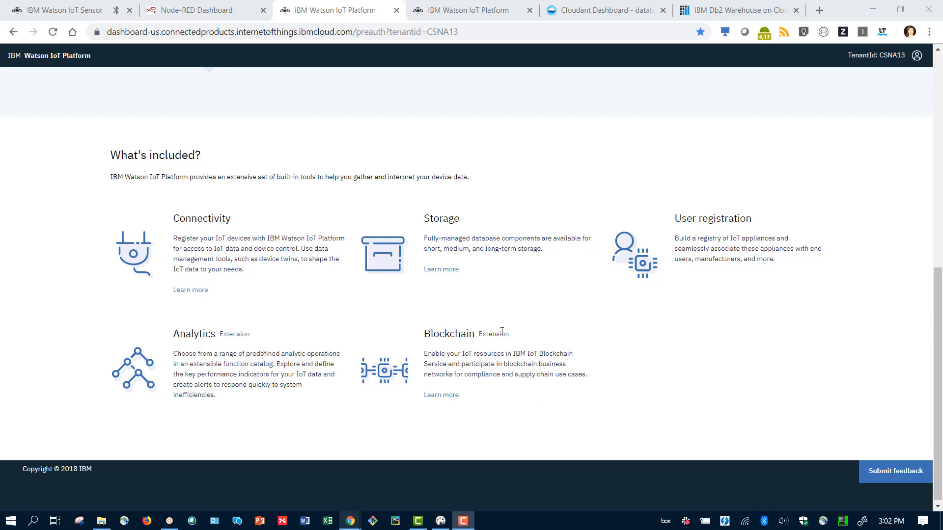
{"action": "scroll", "coordinate": [502, 331], "scroll_direction": "up", "scroll_amount": 10}
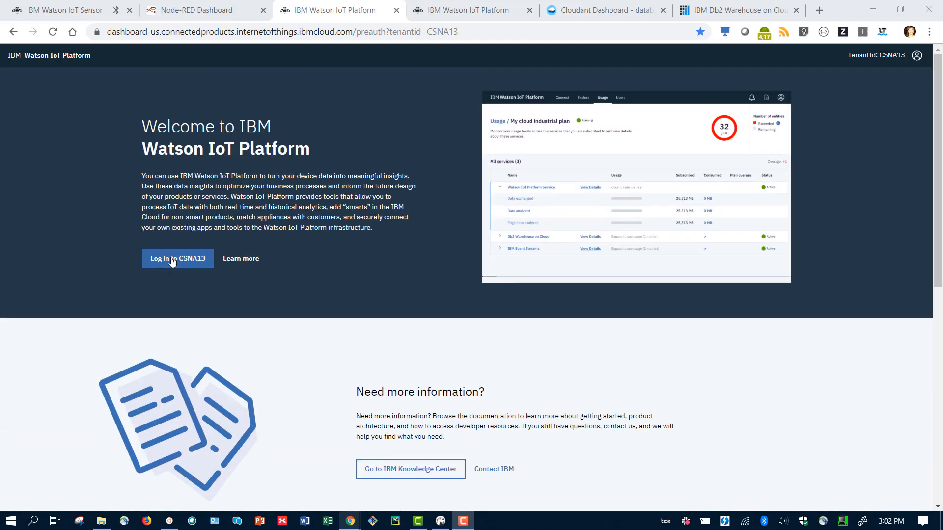
{"action": "left_click", "coordinate": [173, 260]}
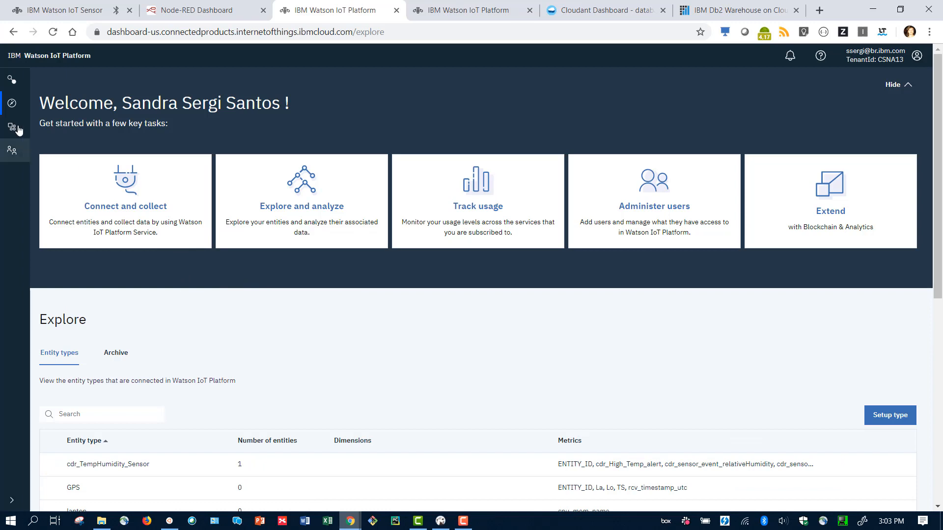
Step: Open the Usage overview and inspect the Cloudant NoSQL DB service details, including its host and port, closing them without launching
{"action": "mouse_move", "coordinate": [40, 130]}
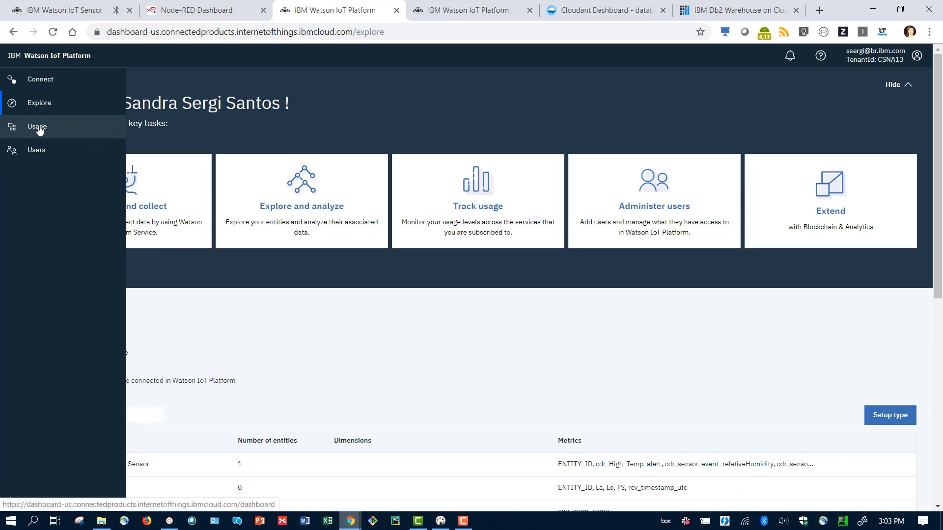
{"action": "left_click", "coordinate": [40, 129]}
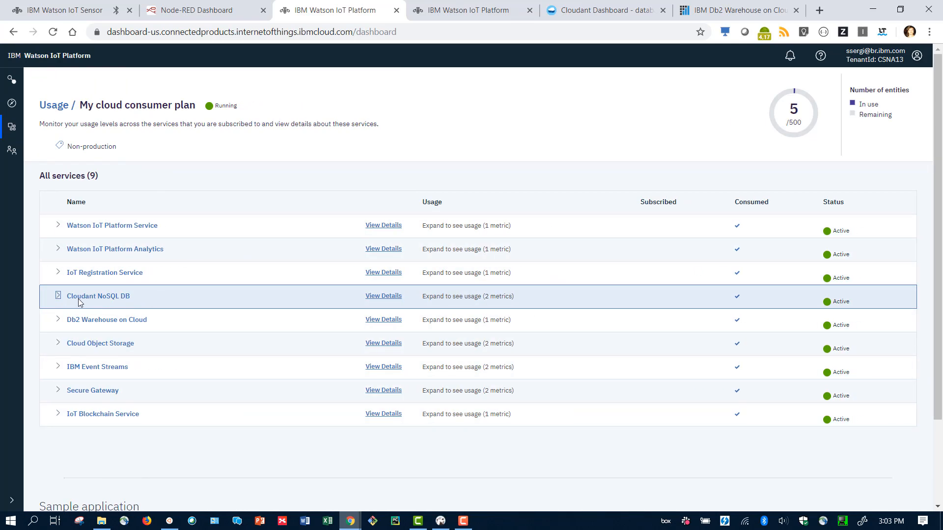
{"action": "left_click", "coordinate": [378, 297]}
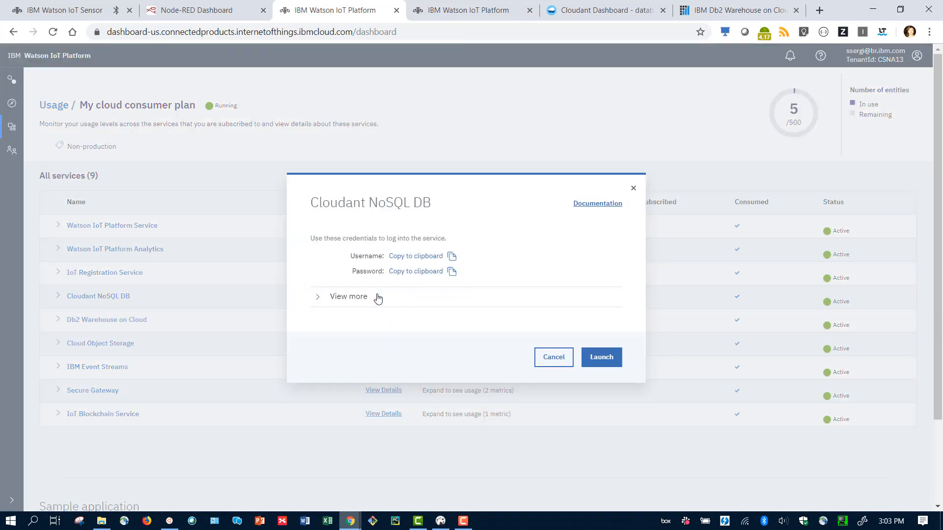
{"action": "left_click", "coordinate": [318, 298]}
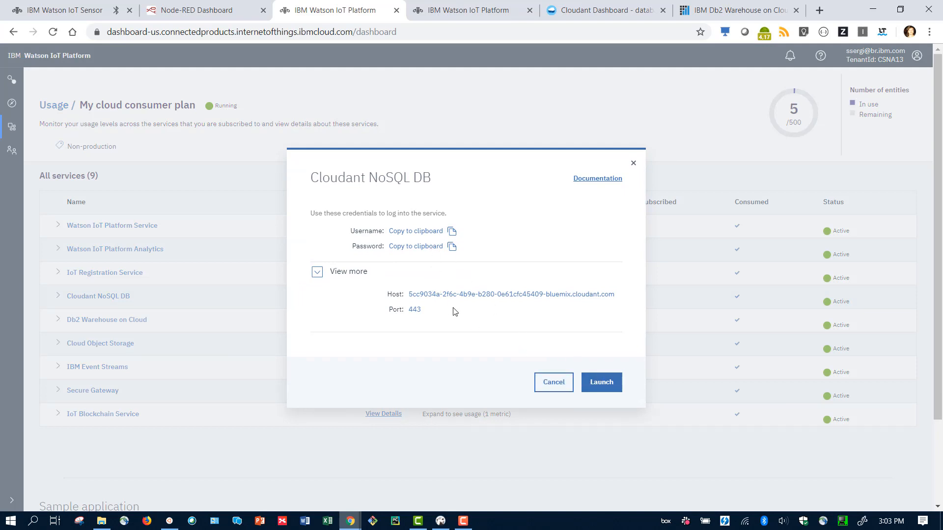
{"action": "left_click", "coordinate": [554, 382]}
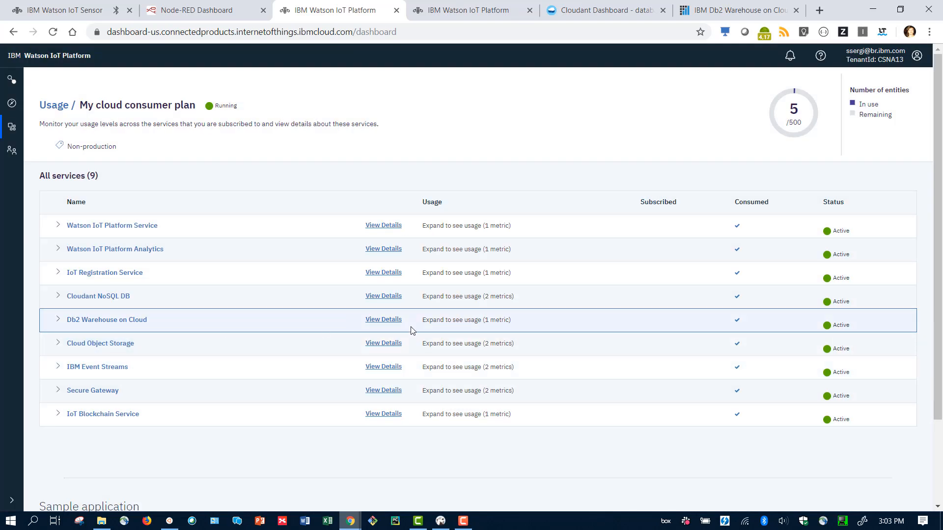
Step: Inspect the full connection details of the Db2 Warehouse on Cloud service and close them without launching
{"action": "left_click", "coordinate": [391, 322]}
{"action": "left_click", "coordinate": [300, 297]}
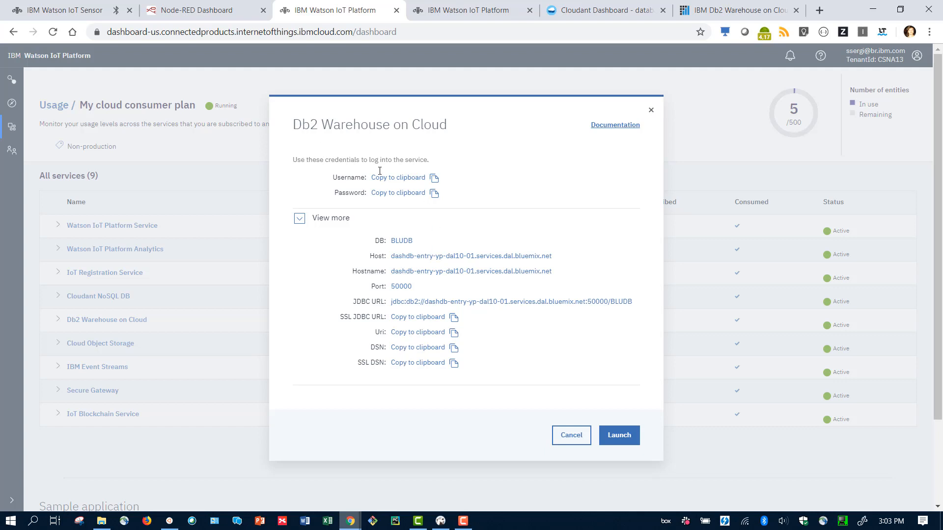
{"action": "left_click", "coordinate": [570, 435]}
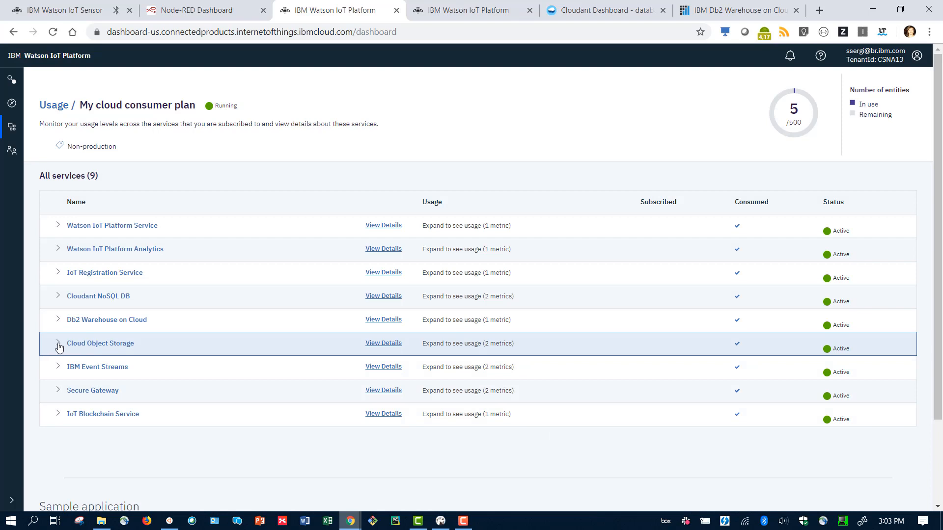
Step: Examine the Cloud Object Storage usage metrics and its endpoint details, and collapse the service again
{"action": "left_click", "coordinate": [59, 347]}
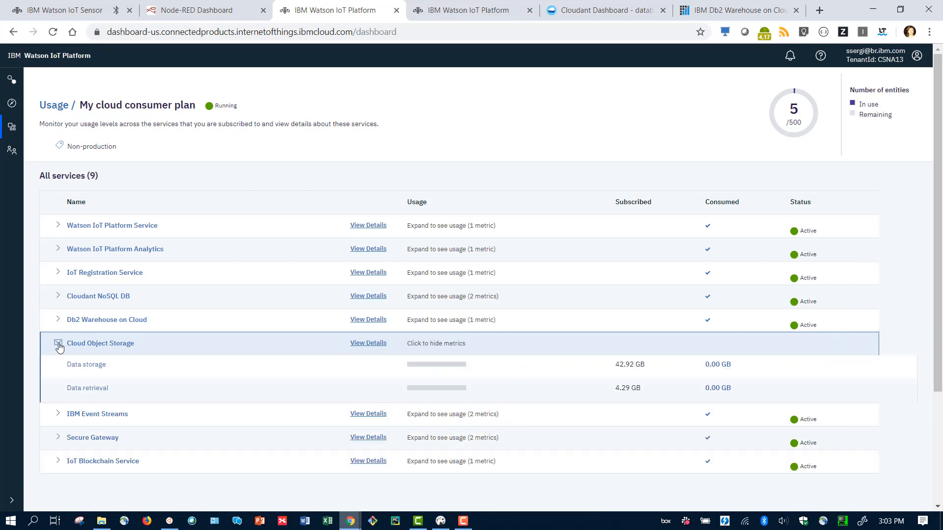
{"action": "left_click", "coordinate": [368, 344]}
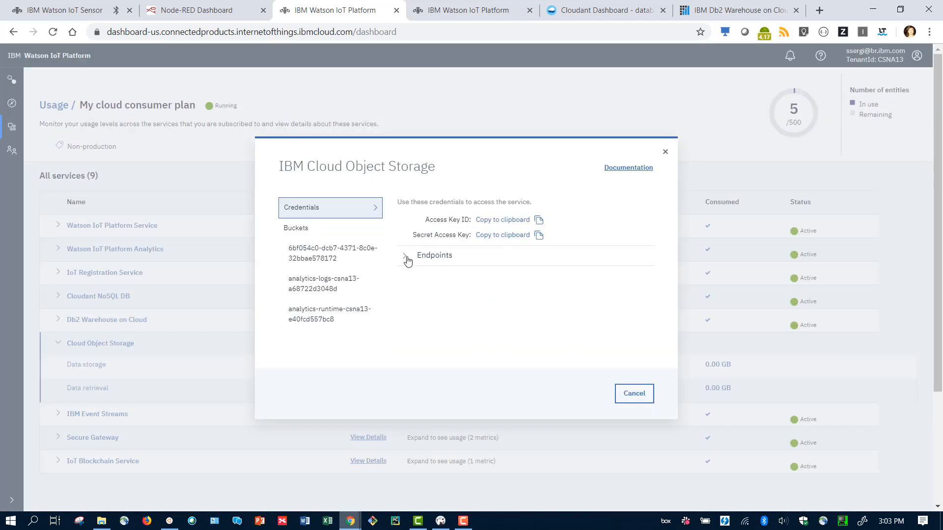
{"action": "left_click", "coordinate": [406, 258]}
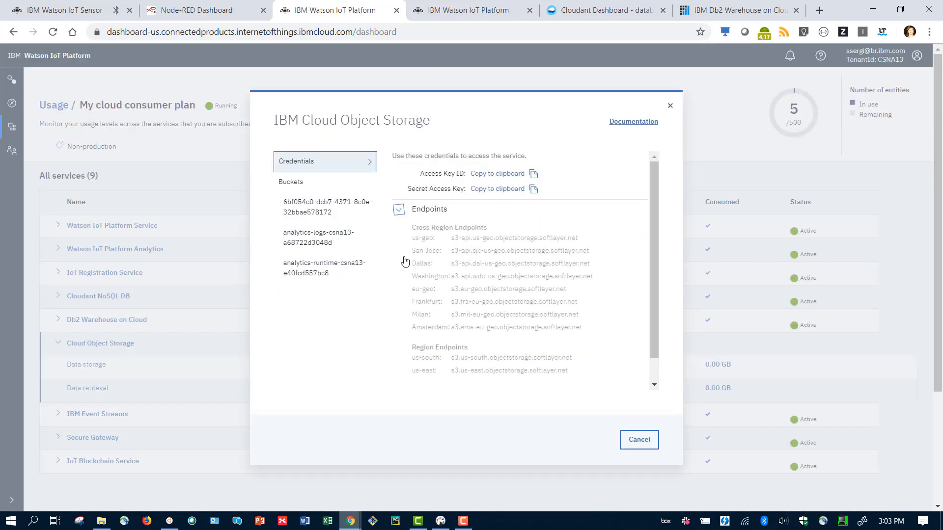
{"action": "left_click", "coordinate": [637, 441]}
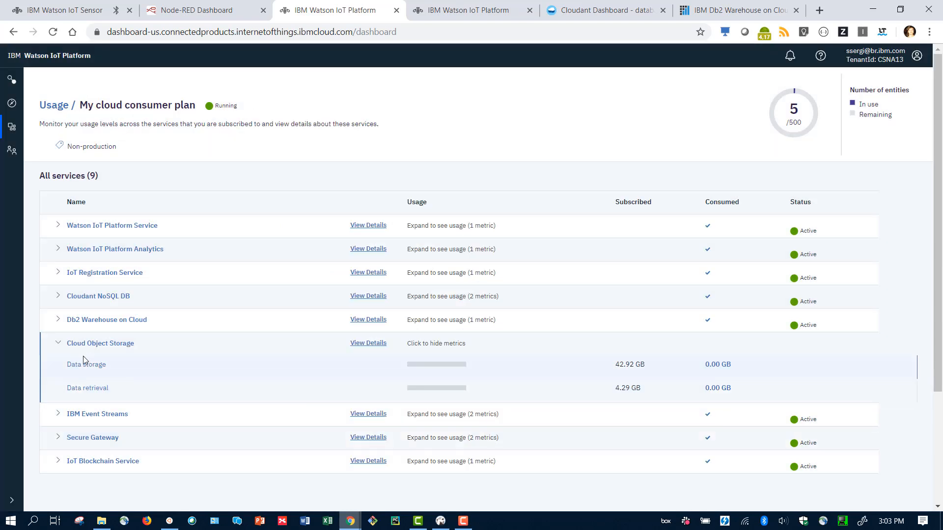
{"action": "left_click", "coordinate": [58, 343]}
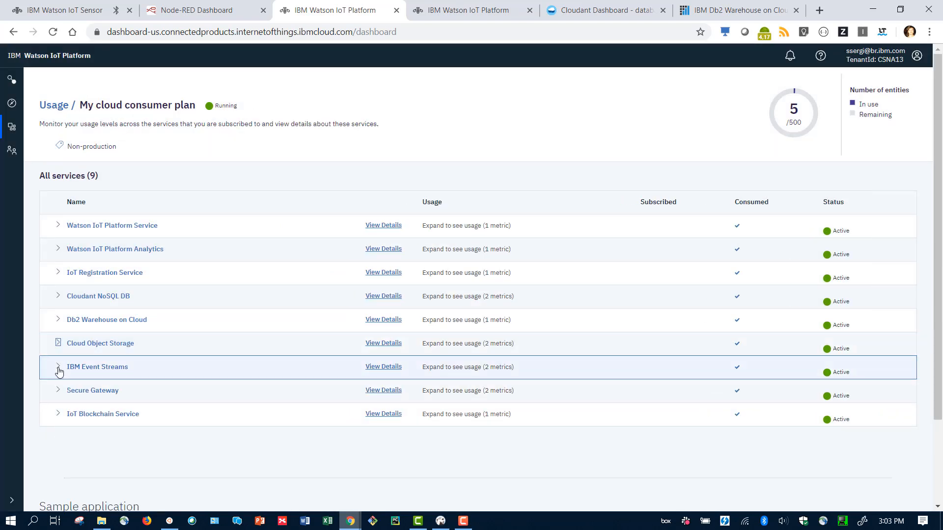
Step: Examine the IBM Event Streams usage metrics and its Kafka Brokers SASL details, and collapse the service again
{"action": "left_click", "coordinate": [58, 367]}
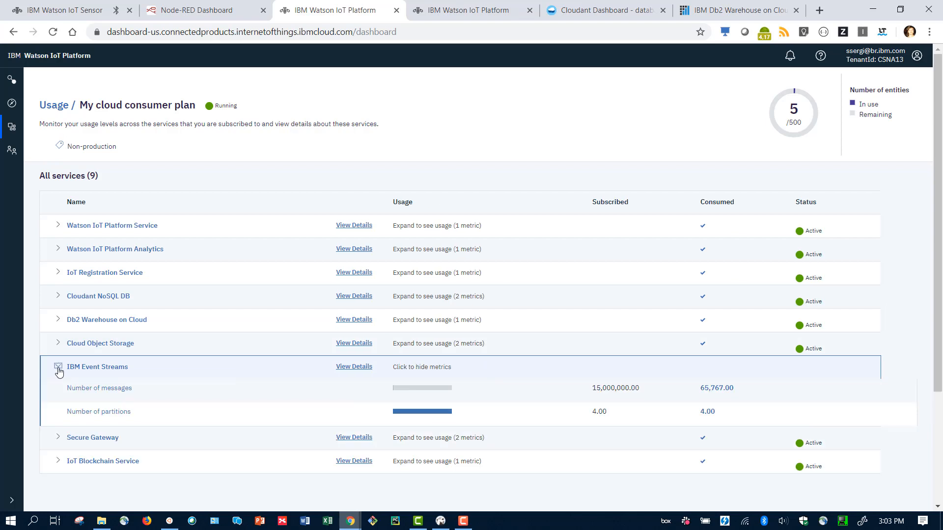
{"action": "left_click", "coordinate": [351, 372]}
{"action": "left_click", "coordinate": [345, 328]}
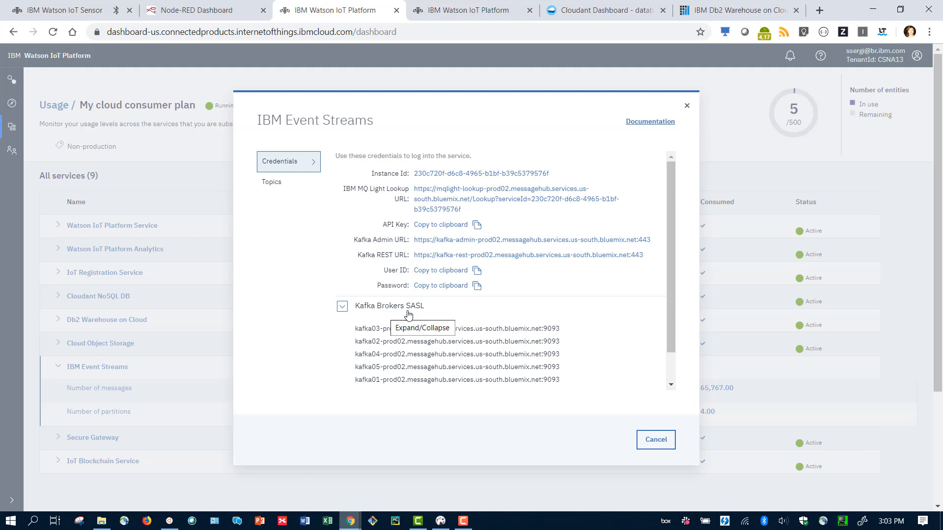
{"action": "left_click", "coordinate": [655, 440]}
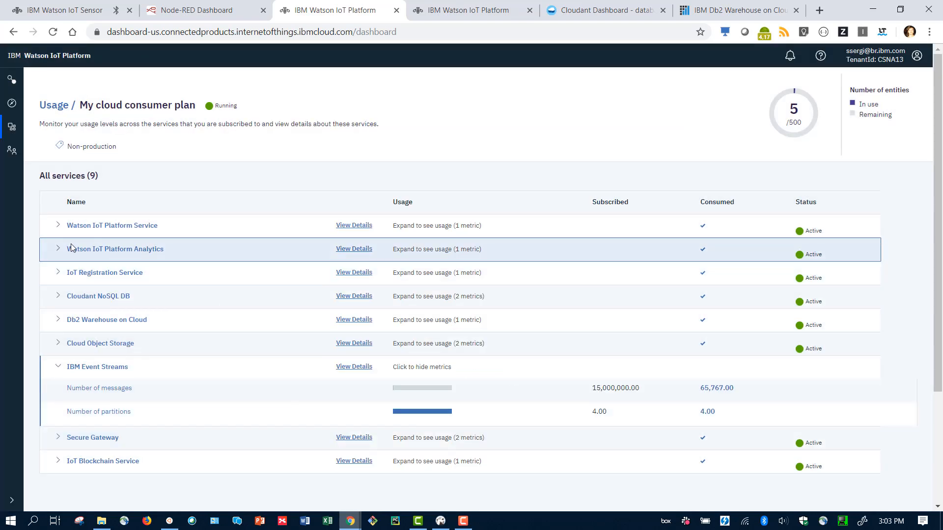
{"action": "left_click", "coordinate": [58, 367]}
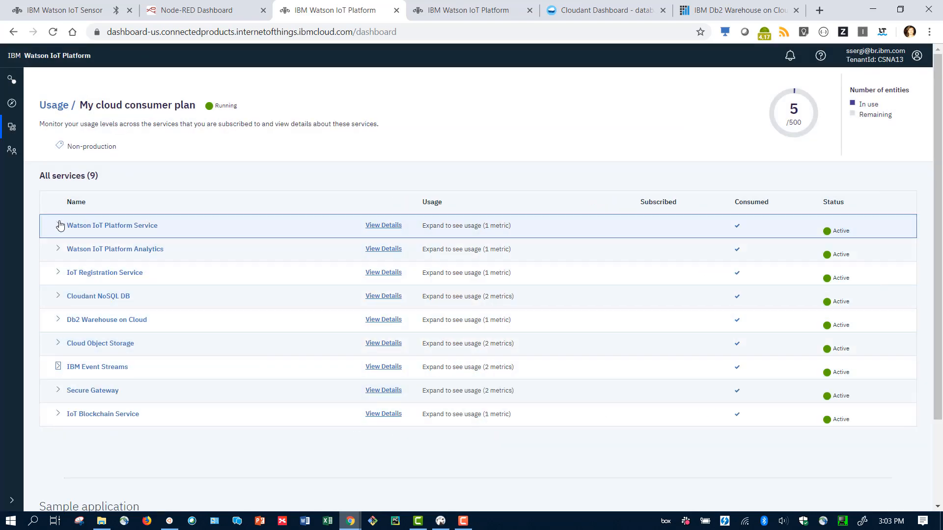
Step: Show the Watson IoT Platform Service usage metric and launch that service from its details
{"action": "left_click", "coordinate": [59, 226]}
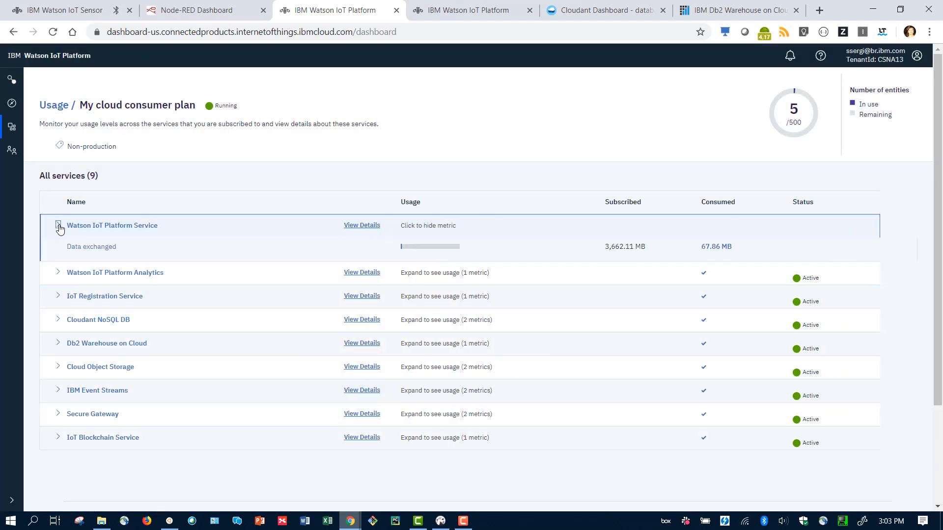
{"action": "left_click", "coordinate": [358, 226]}
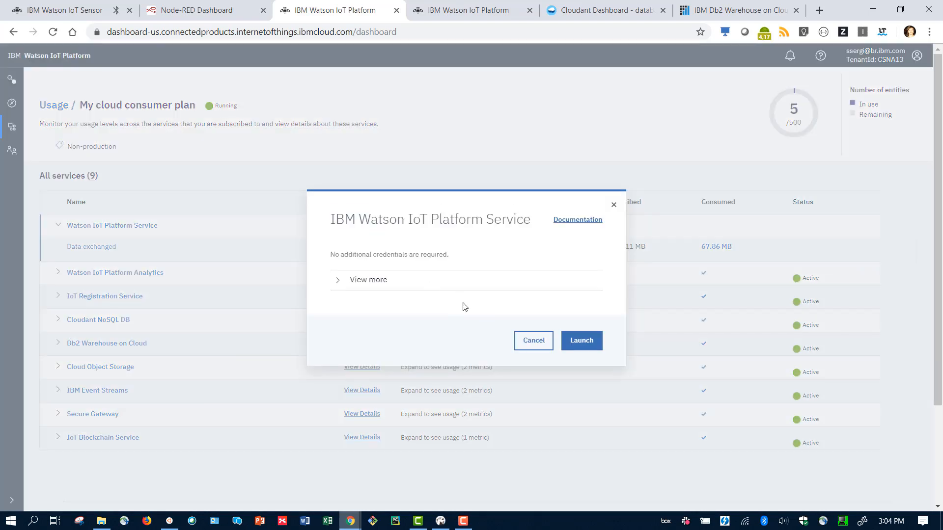
{"action": "left_click", "coordinate": [580, 343]}
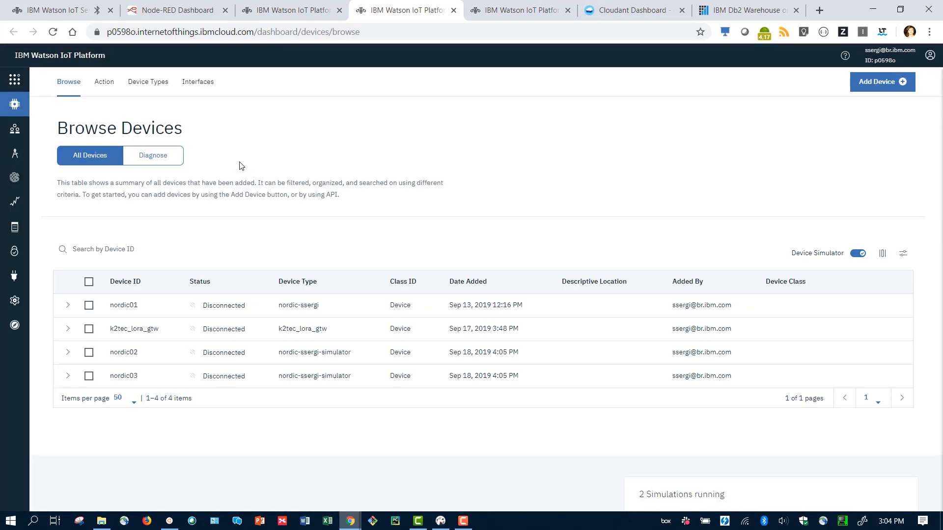
Step: List the device types and view the identity details of the non-simulator nordic device type
{"action": "left_click", "coordinate": [161, 85]}
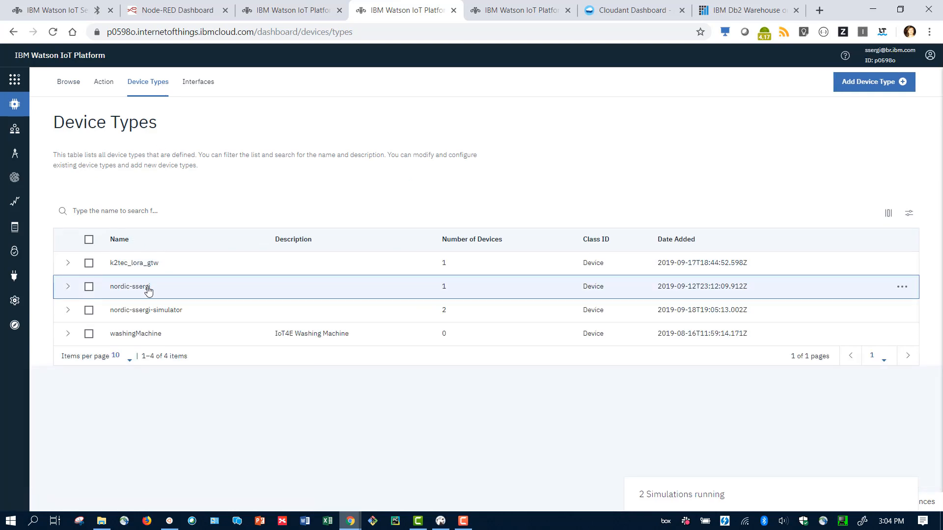
{"action": "left_click", "coordinate": [68, 287]}
{"action": "scroll", "coordinate": [204, 337], "scroll_direction": "down", "scroll_amount": 2}
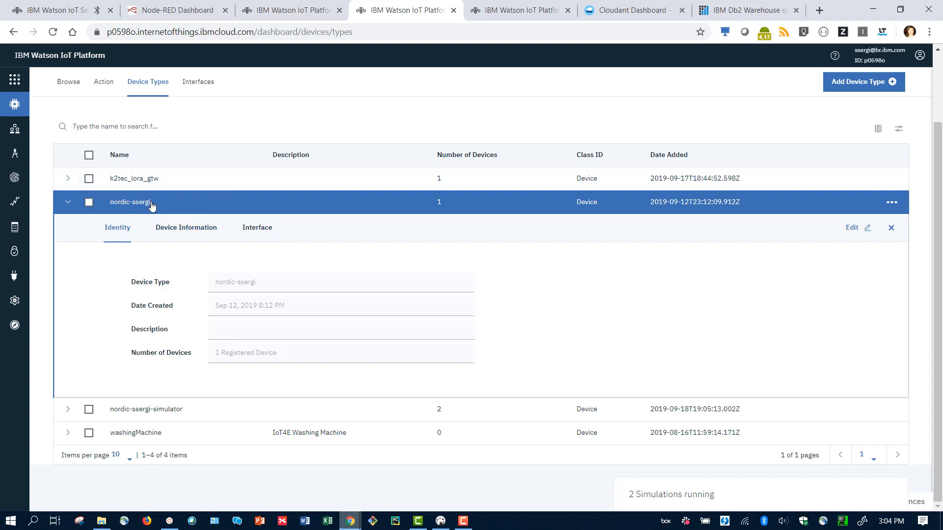
Step: Return to the device list and view the identity and connection status of device nordic01
{"action": "left_click", "coordinate": [35, 109]}
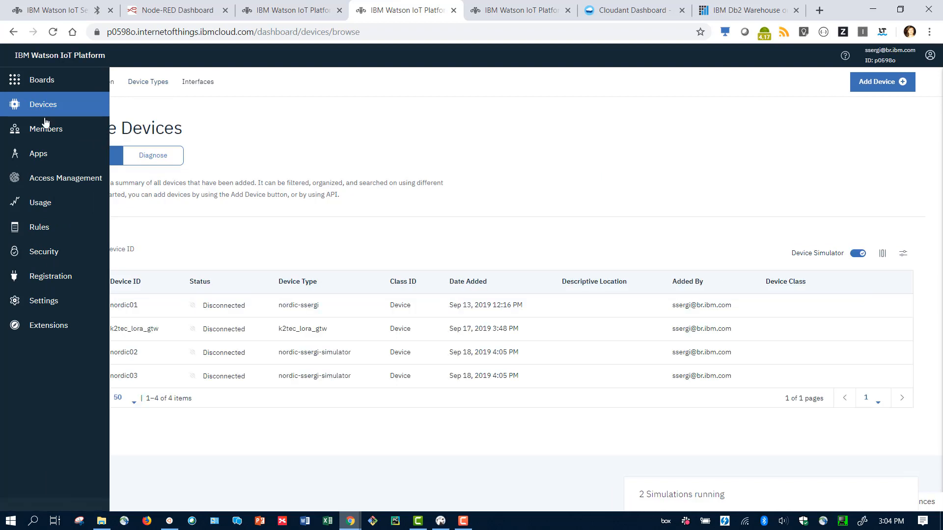
{"action": "left_click", "coordinate": [139, 307]}
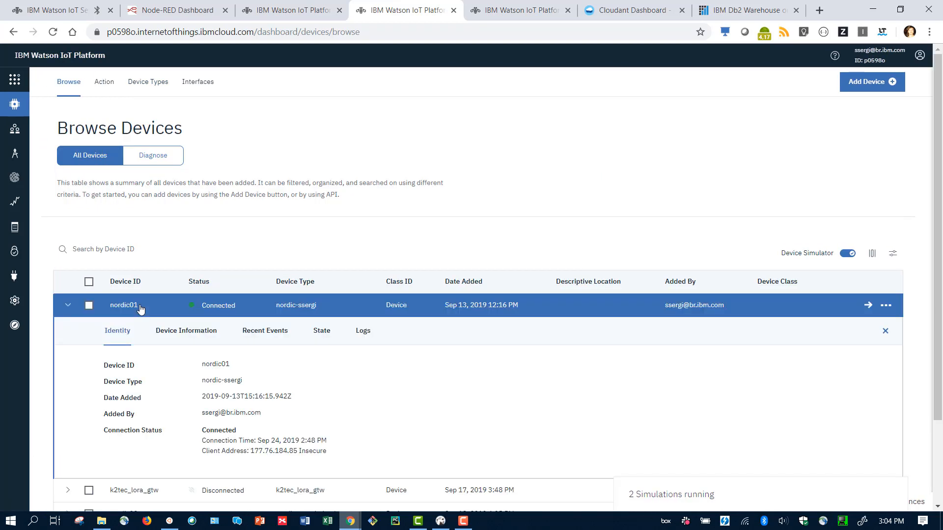
{"action": "scroll", "coordinate": [140, 308], "scroll_direction": "down", "scroll_amount": 2}
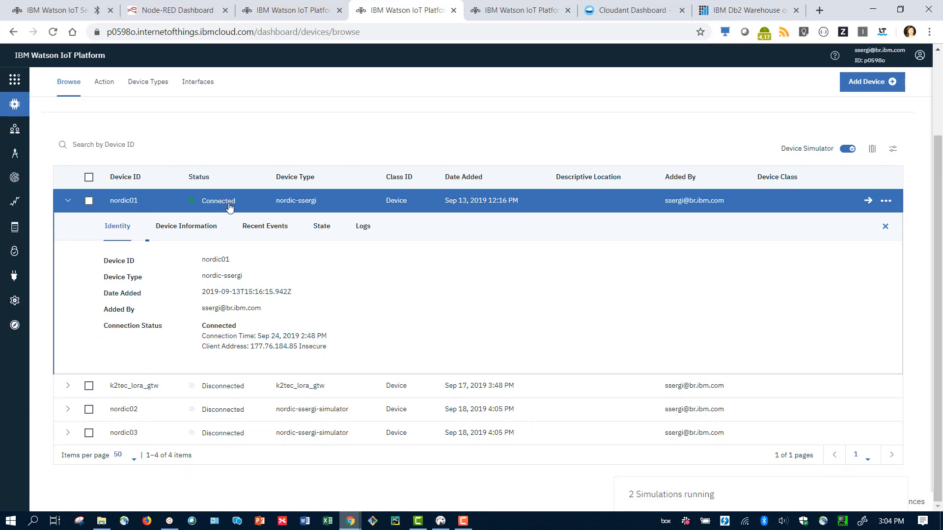
Step: View the payload of a status event among nordic01's recent events, close it, and collapse the device
{"action": "left_click", "coordinate": [278, 231]}
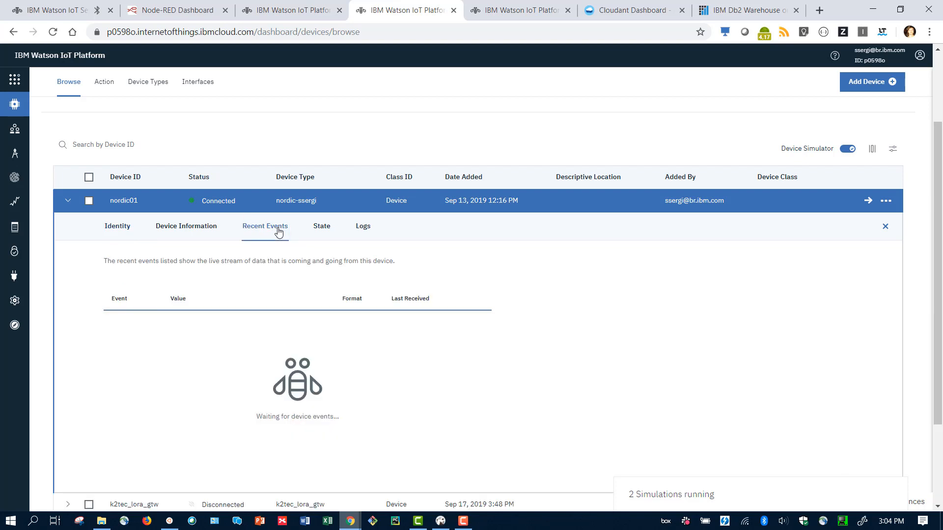
{"action": "scroll", "coordinate": [278, 231], "scroll_direction": "down", "scroll_amount": 2}
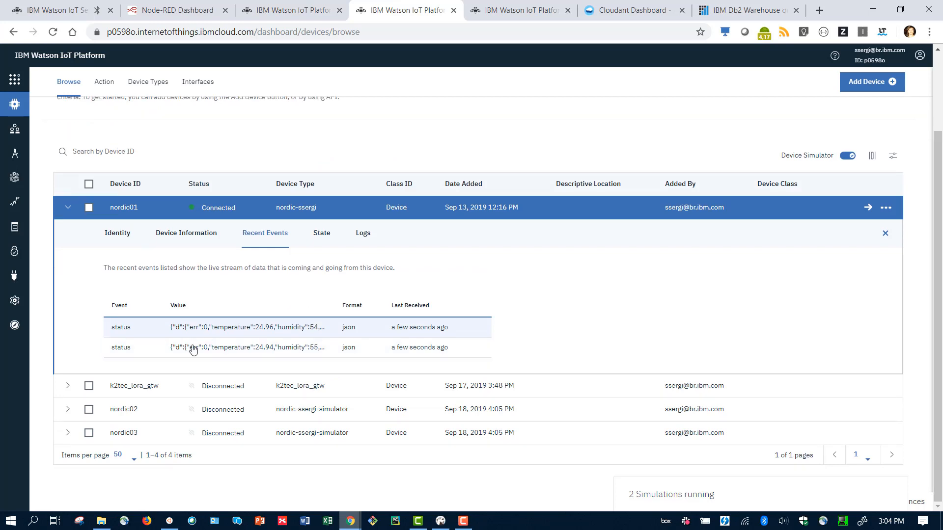
{"action": "left_click", "coordinate": [195, 334]}
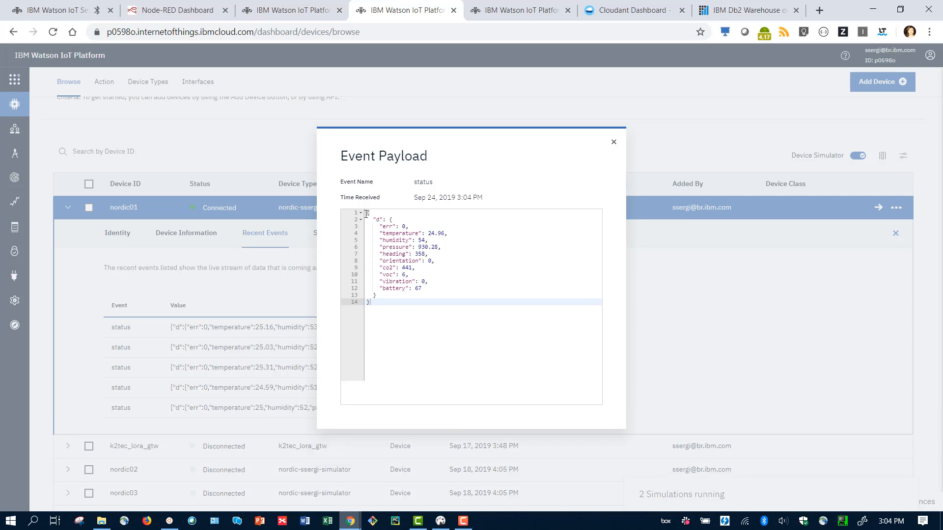
{"action": "left_click", "coordinate": [614, 143]}
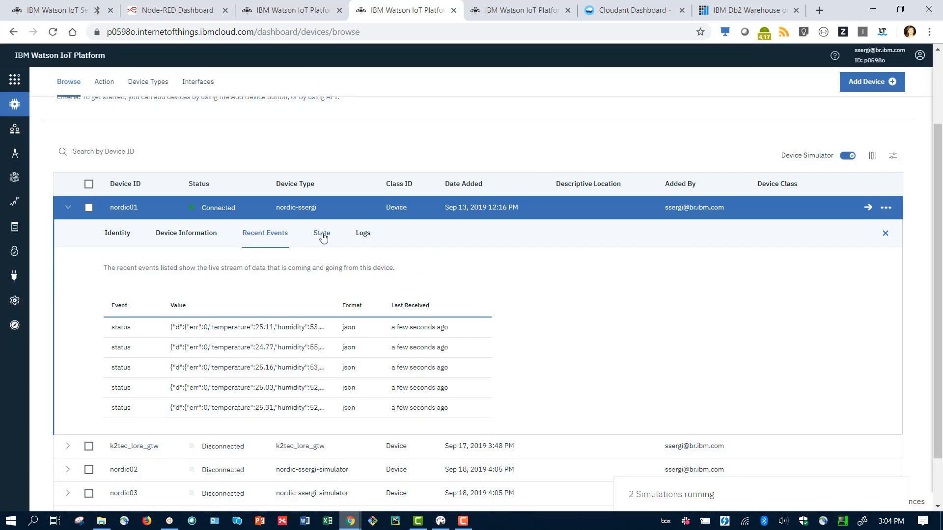
{"action": "left_click", "coordinate": [67, 210]}
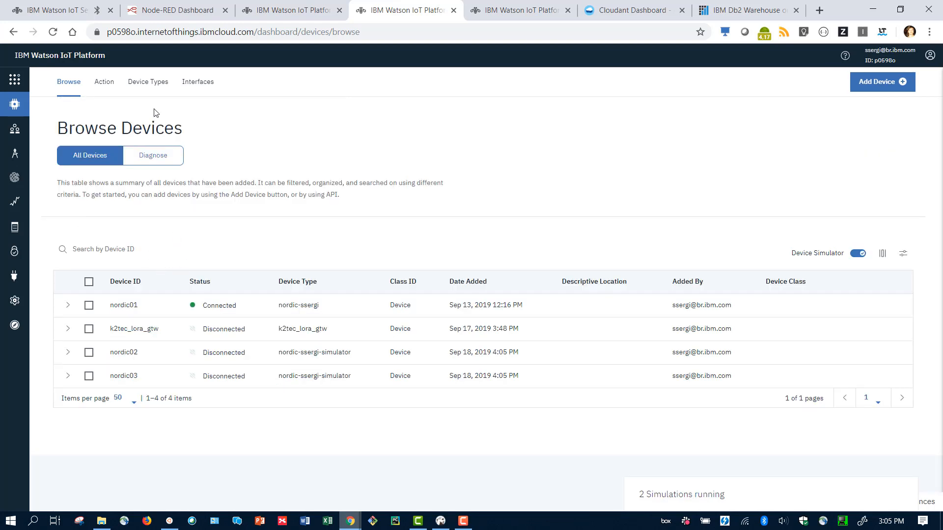
Step: View the physical and logical interfaces of the non-simulator nordic device type
{"action": "left_click", "coordinate": [154, 82]}
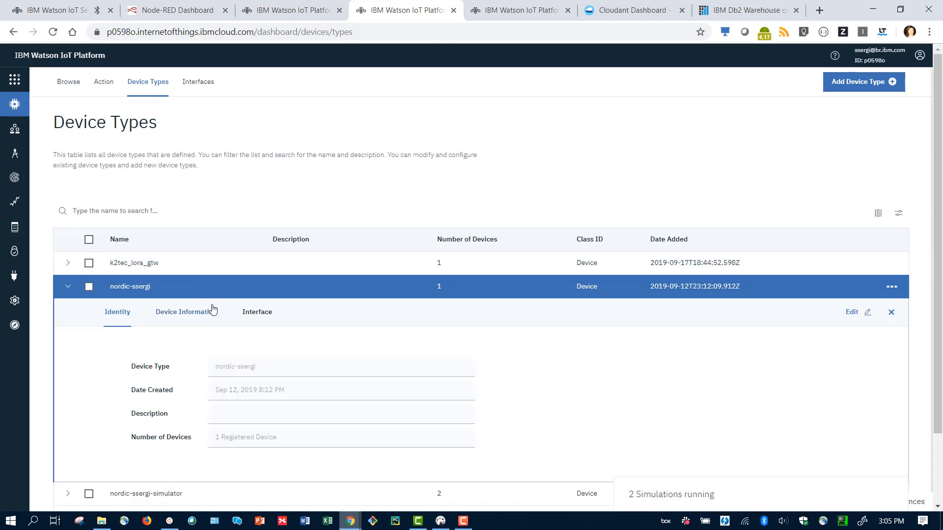
{"action": "left_click", "coordinate": [258, 313]}
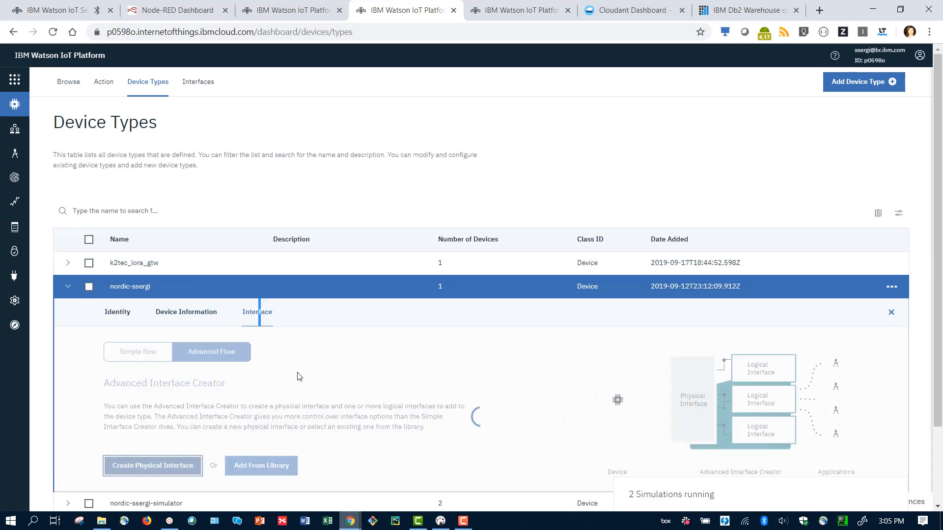
{"action": "scroll", "coordinate": [298, 377], "scroll_direction": "down", "scroll_amount": 3}
{"action": "scroll", "coordinate": [298, 377], "scroll_direction": "down", "scroll_amount": 1}
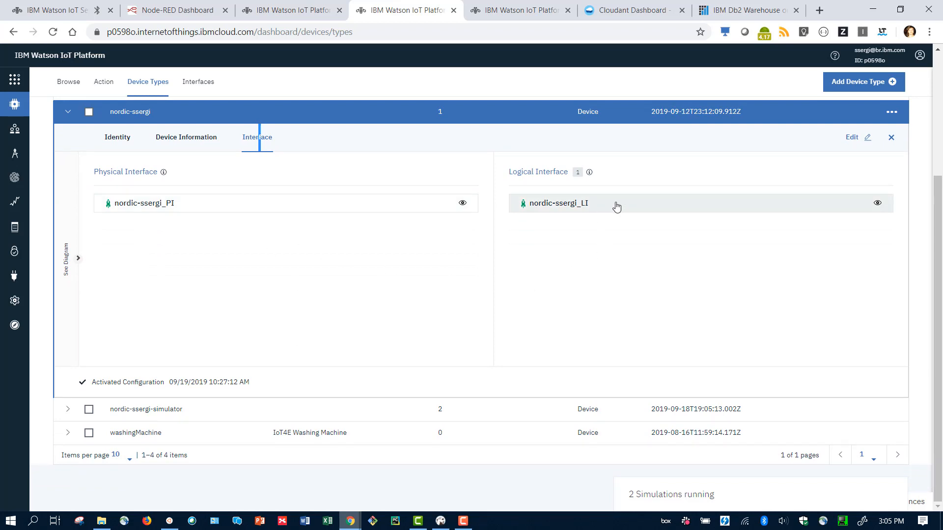
Step: Open the nordic device type's logical interface for editing and go through its identity and state model to the notification preferences
{"action": "left_click", "coordinate": [851, 139]}
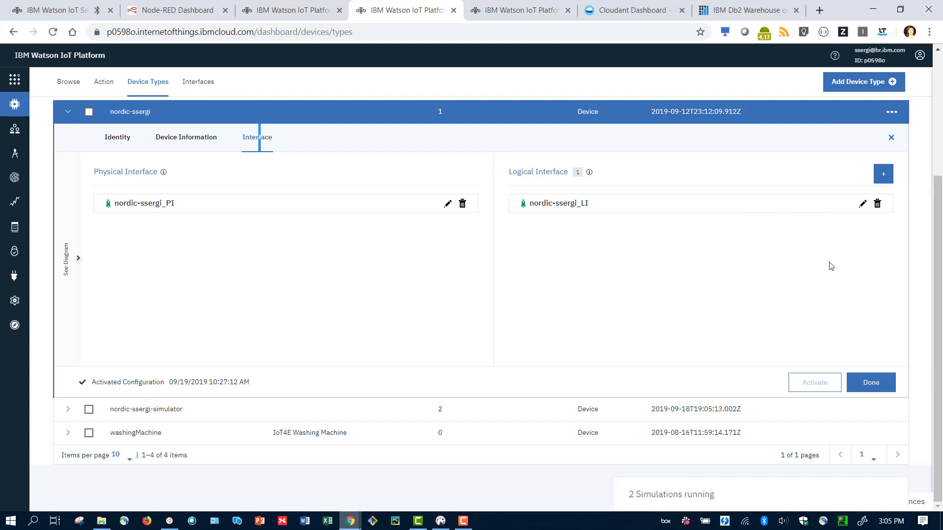
{"action": "left_click", "coordinate": [862, 205]}
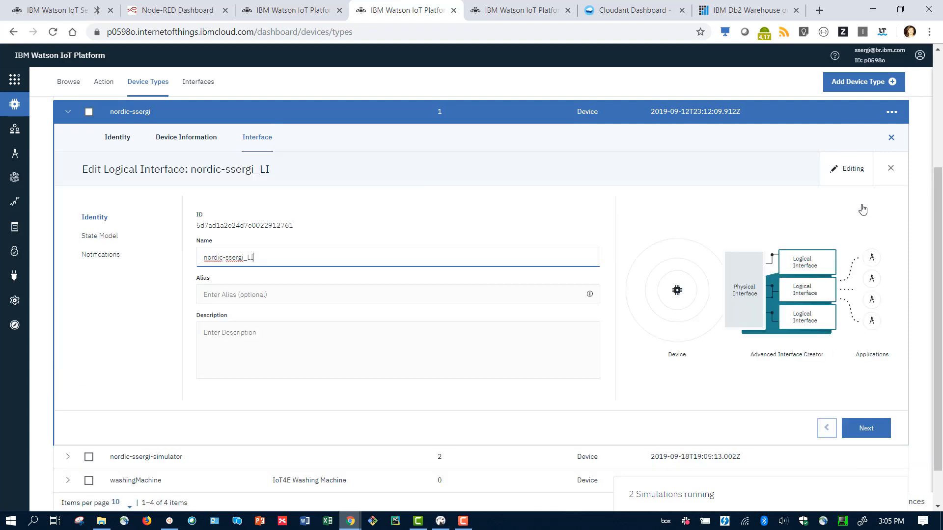
{"action": "left_click", "coordinate": [866, 429]}
{"action": "scroll", "coordinate": [813, 396], "scroll_direction": "down", "scroll_amount": 3}
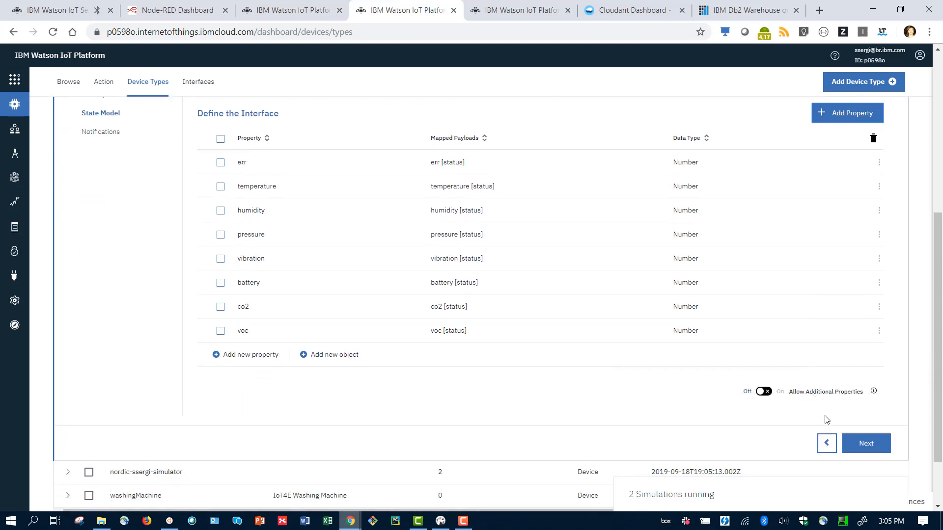
{"action": "left_click", "coordinate": [867, 443]}
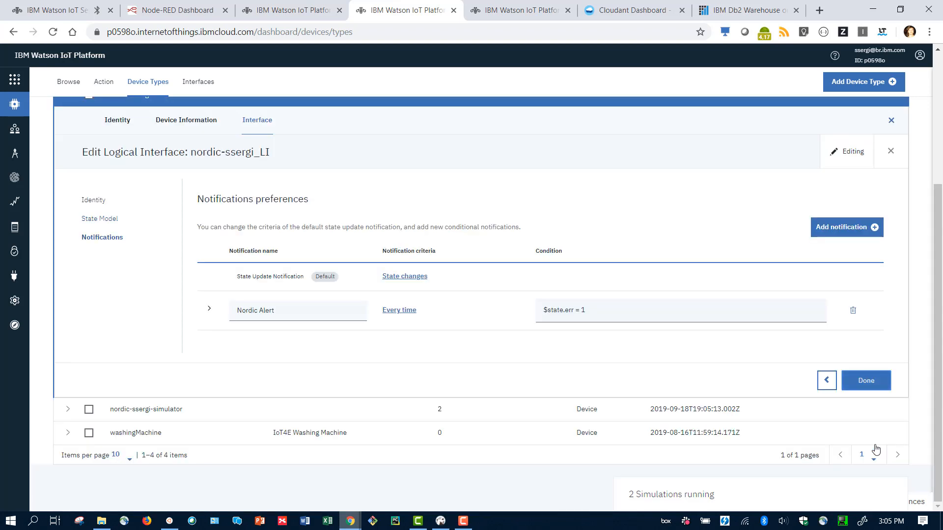
Step: Set the Nordic Alert notification's criteria to Becomes true, check its condition, and apply the change
{"action": "left_click", "coordinate": [210, 311]}
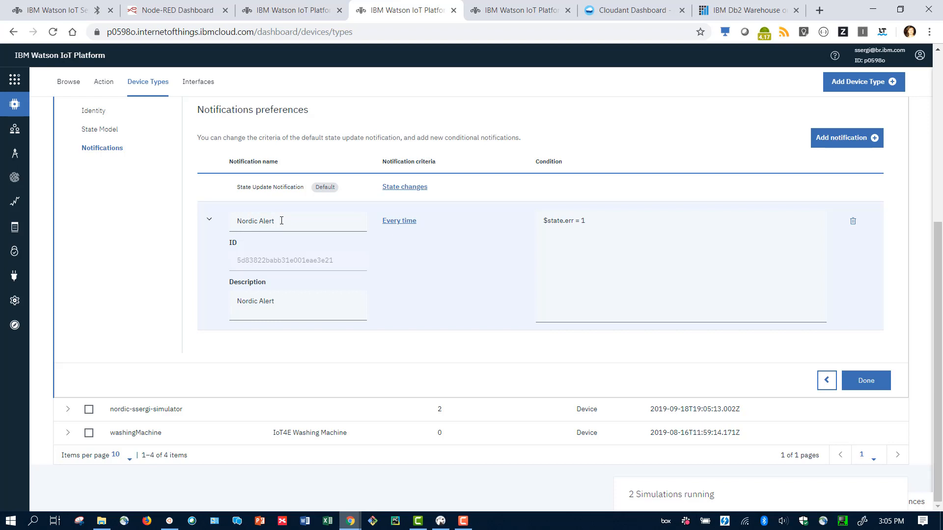
{"action": "left_click", "coordinate": [388, 224]}
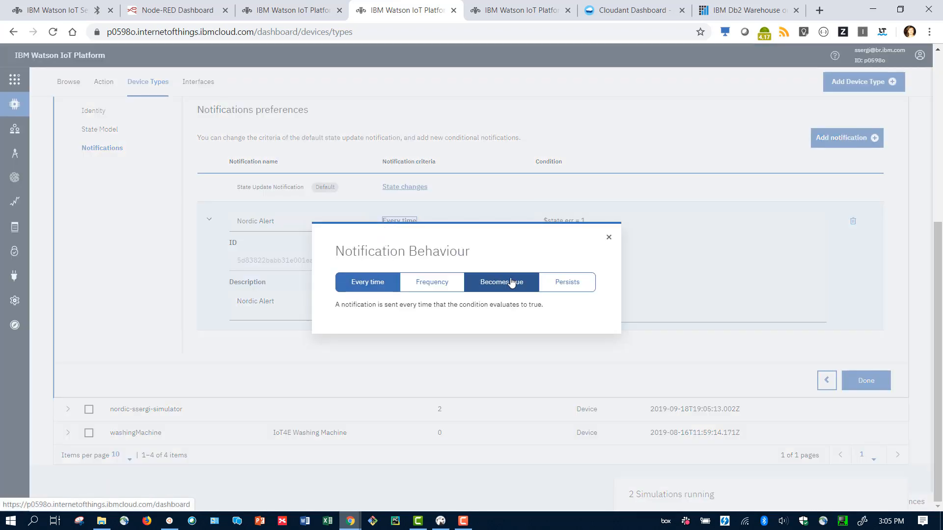
{"action": "left_click", "coordinate": [512, 285]}
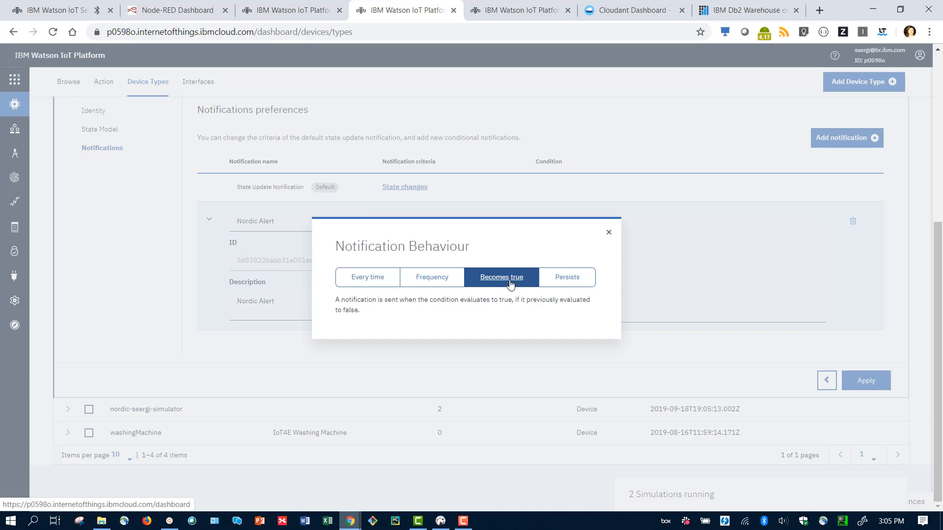
{"action": "left_click", "coordinate": [609, 235]}
{"action": "left_click", "coordinate": [592, 221]}
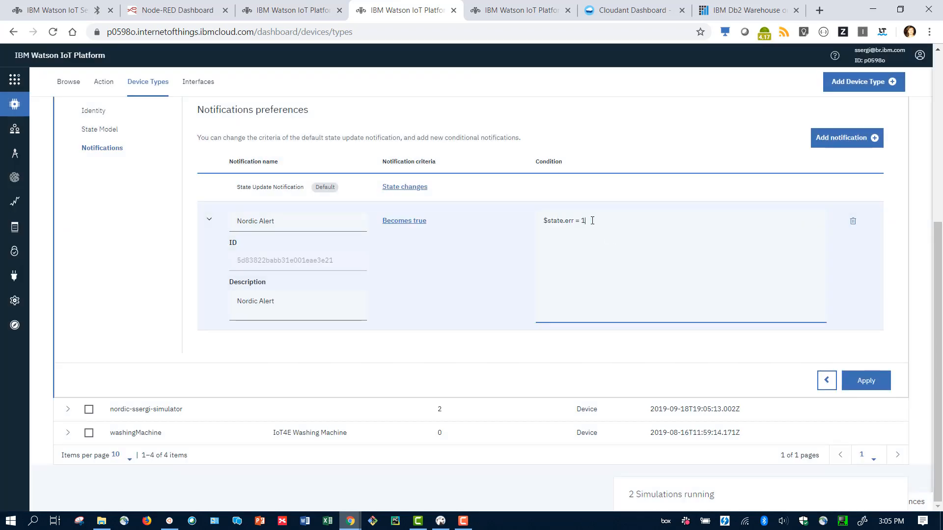
{"action": "double_click", "coordinate": [583, 221]}
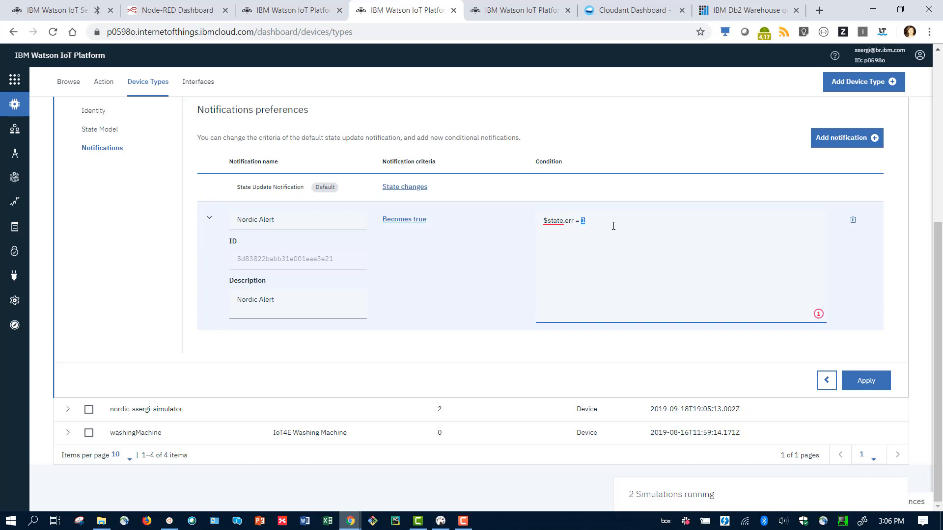
{"action": "left_click", "coordinate": [865, 381]}
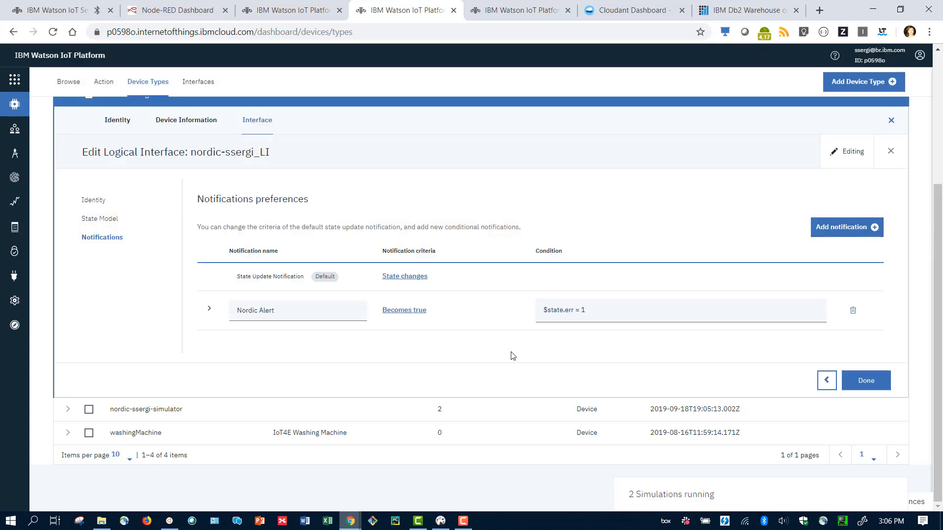
Step: Finish editing the logical interface and activate the modified device type configuration
{"action": "left_click", "coordinate": [875, 387]}
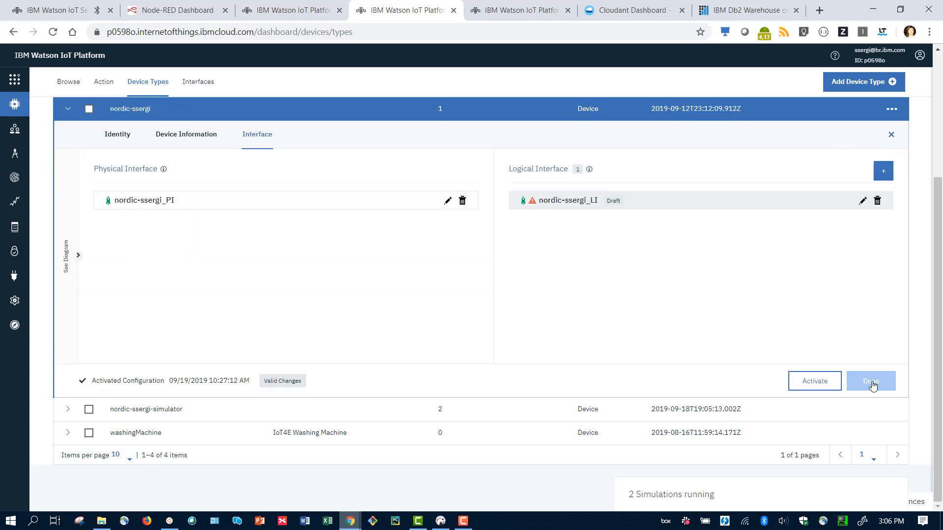
{"action": "left_click", "coordinate": [814, 381]}
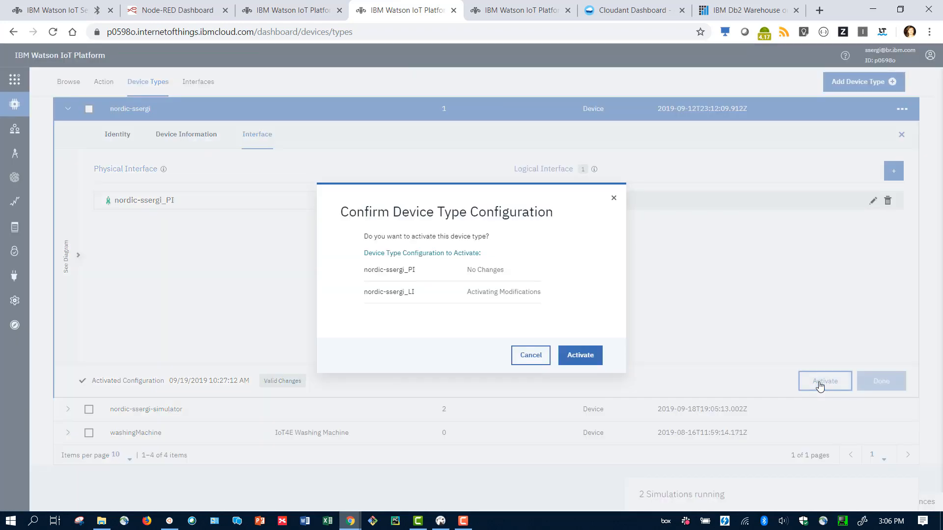
{"action": "left_click", "coordinate": [577, 362]}
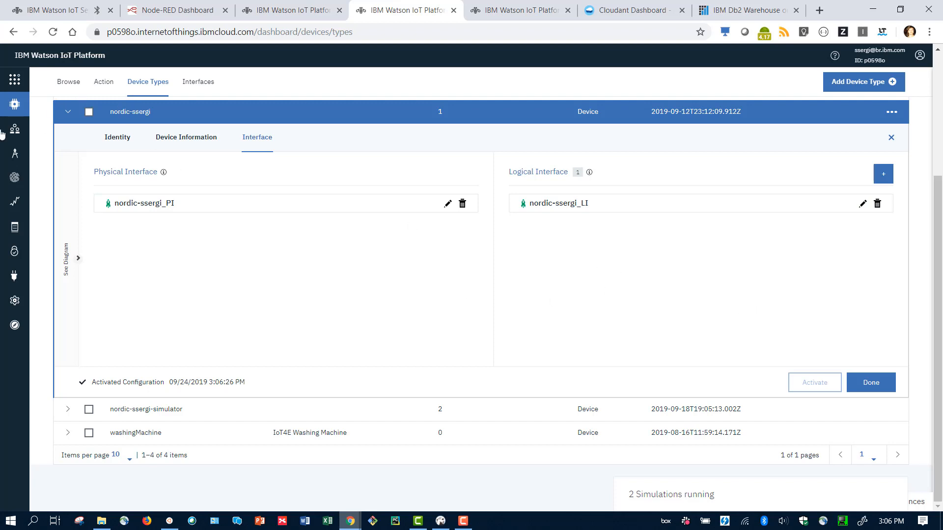
Step: Return to the device list and view the raw data state of device nordic01
{"action": "left_click", "coordinate": [40, 106]}
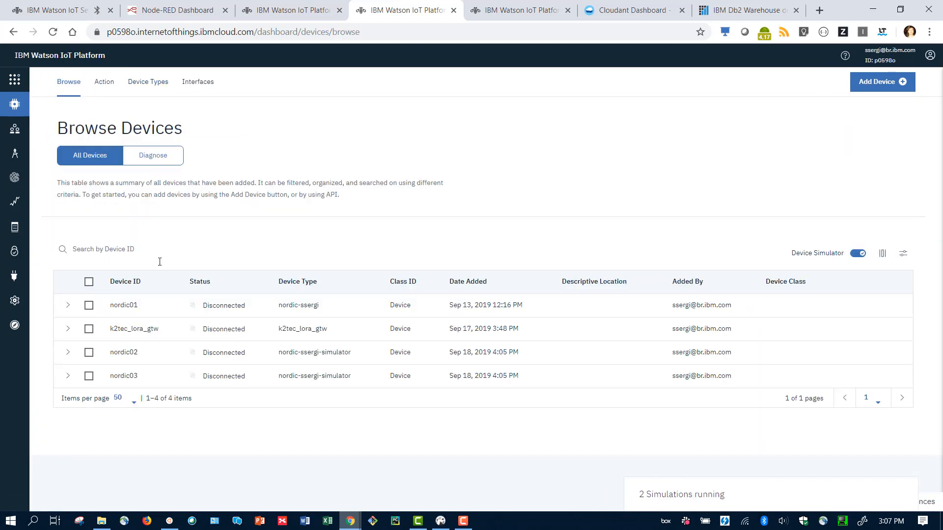
{"action": "left_click", "coordinate": [238, 302]}
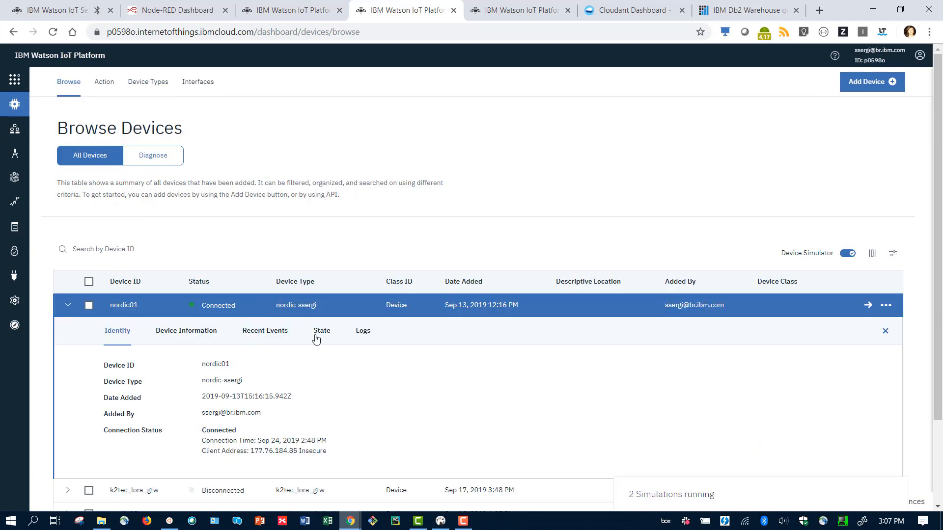
{"action": "scroll", "coordinate": [322, 339], "scroll_direction": "down", "scroll_amount": 1}
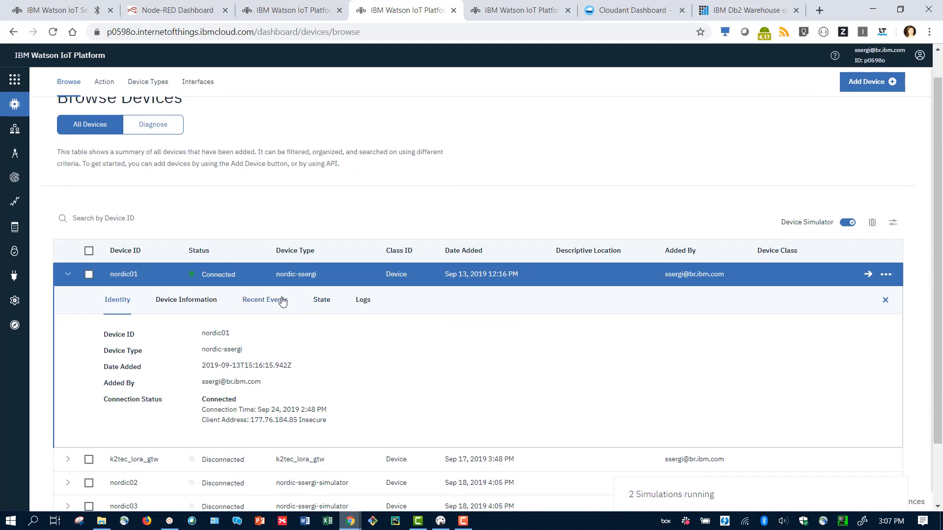
{"action": "left_click", "coordinate": [323, 301]}
{"action": "scroll", "coordinate": [326, 307], "scroll_direction": "down", "scroll_amount": 2}
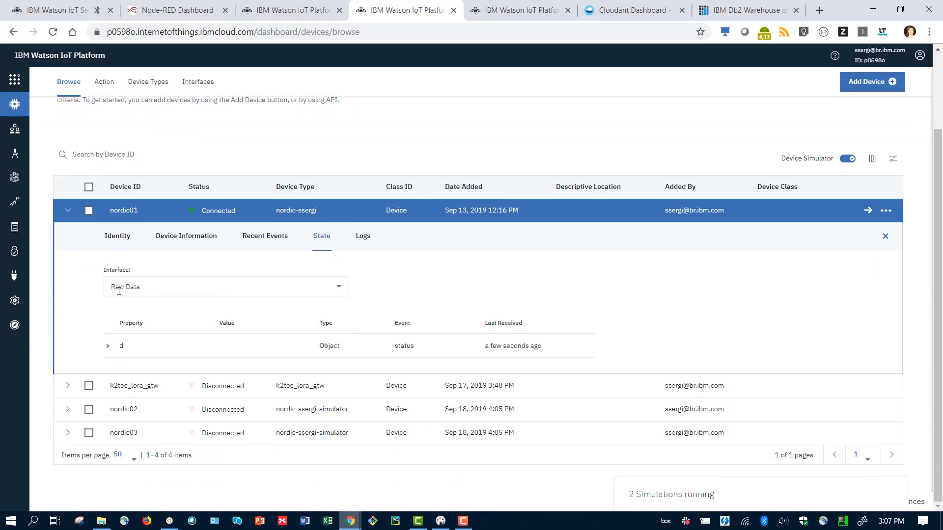
Step: Show nordic01's state through its logical interface and review the property values
{"action": "left_click", "coordinate": [146, 290]}
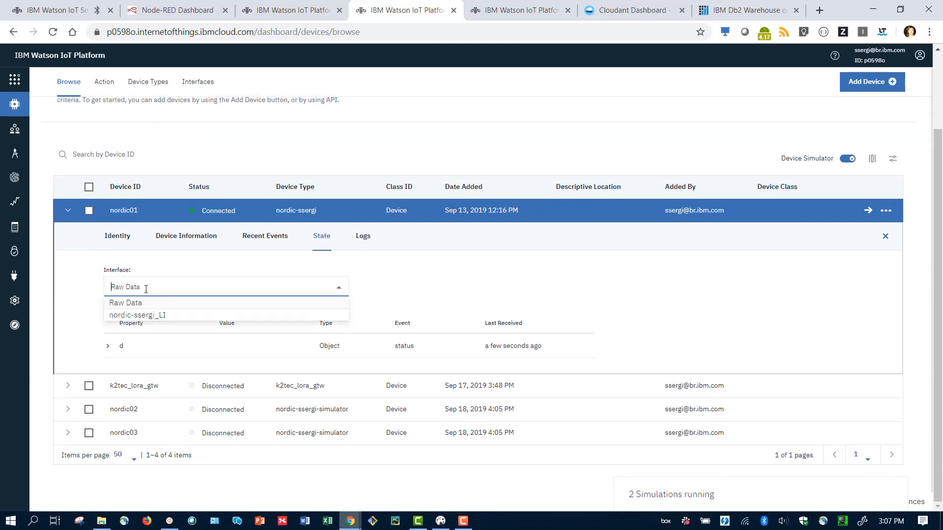
{"action": "left_click", "coordinate": [152, 313]}
{"action": "scroll", "coordinate": [242, 346], "scroll_direction": "down", "scroll_amount": 4}
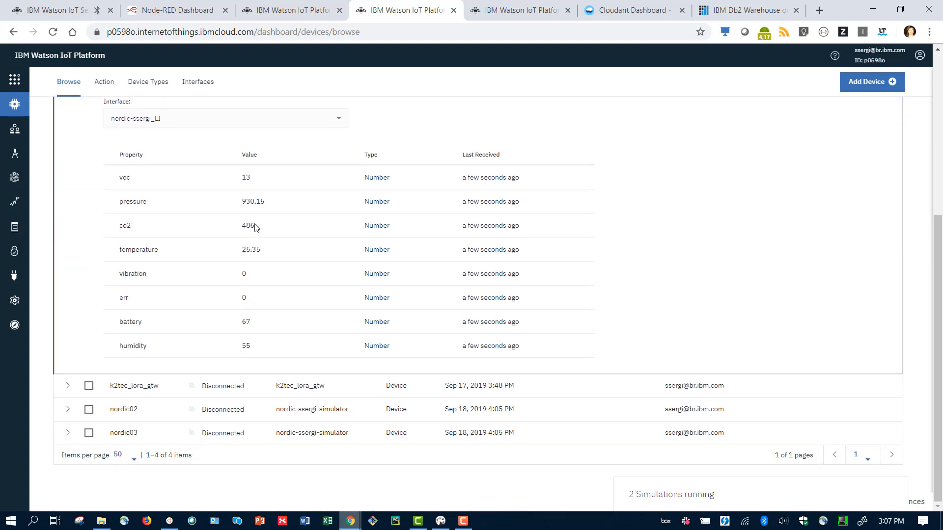
{"action": "scroll", "coordinate": [257, 227], "scroll_direction": "up", "scroll_amount": 4}
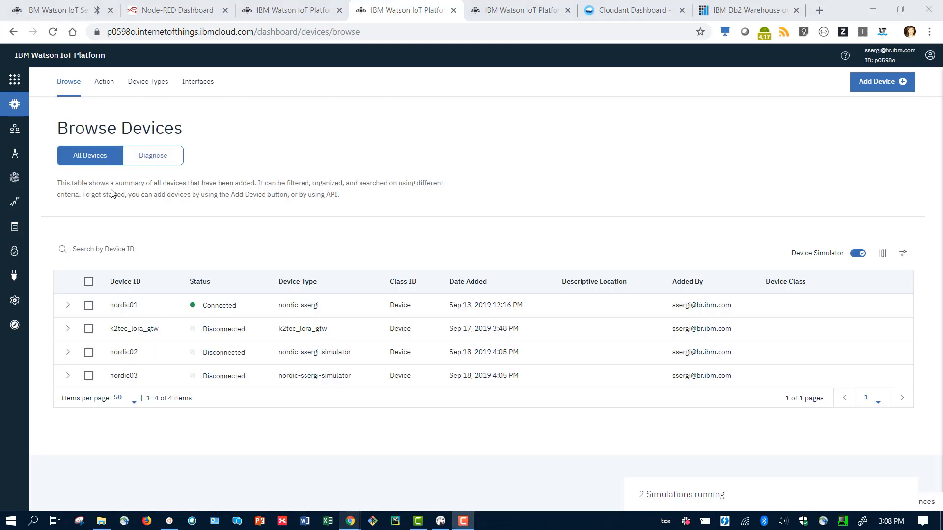
Step: List the organization's API keys and view the details of the first device simulator key
{"action": "mouse_move", "coordinate": [15, 192]}
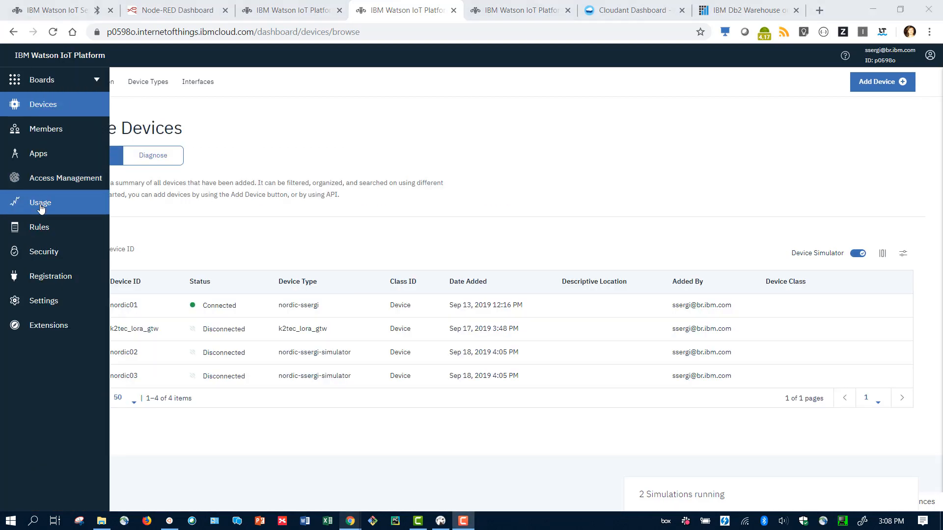
{"action": "left_click", "coordinate": [38, 157]}
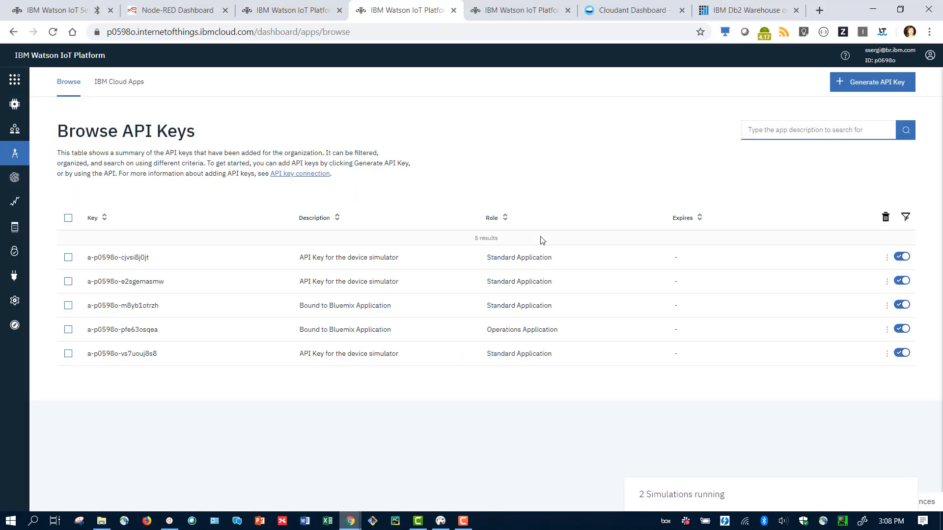
{"action": "left_click", "coordinate": [382, 265]}
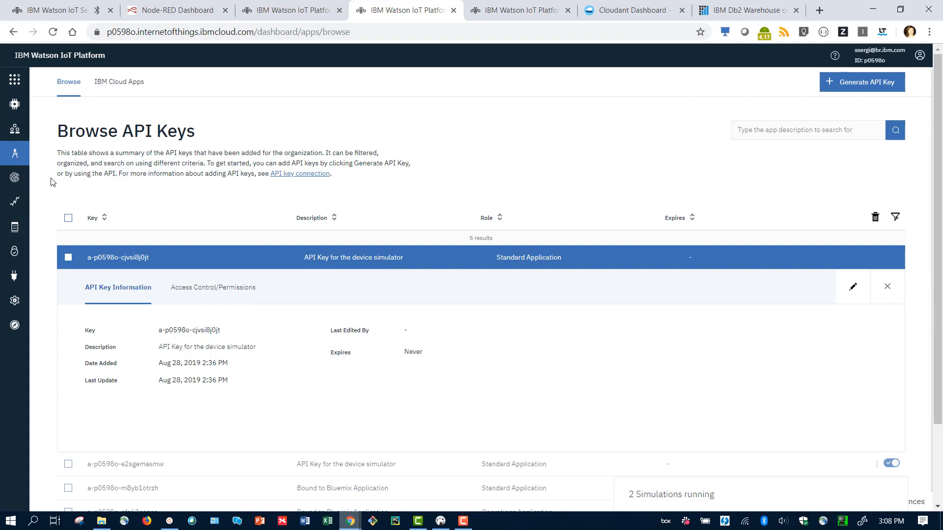
Step: Open the NORDIC DATA board, look over the card types available for a new card, and leave without adding one
{"action": "left_click", "coordinate": [38, 84]}
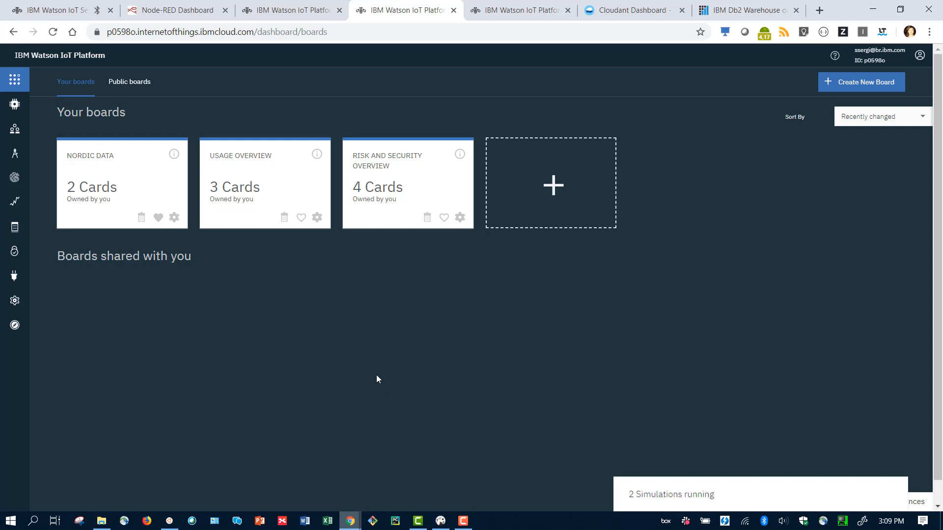
{"action": "left_click", "coordinate": [135, 191]}
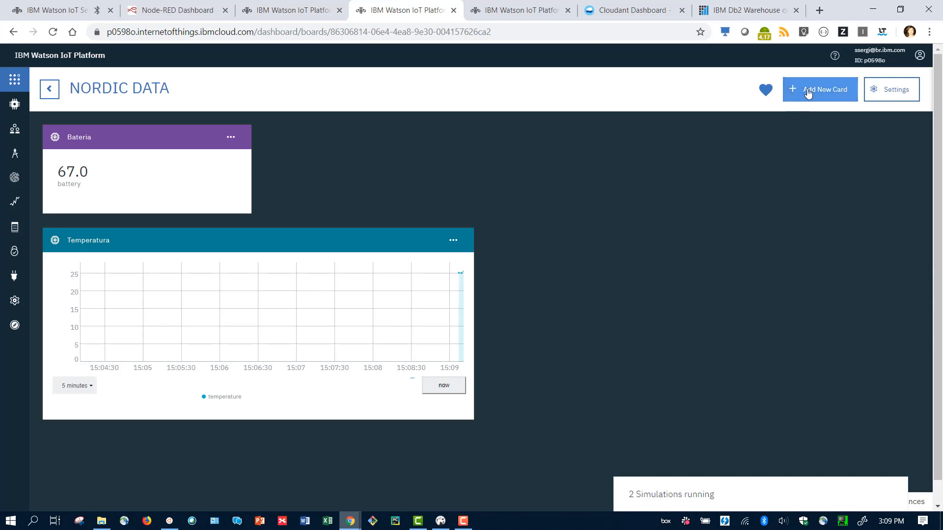
{"action": "left_click", "coordinate": [792, 98]}
{"action": "left_click_drag", "start_coordinate": [645, 190], "coordinate": [618, 171]}
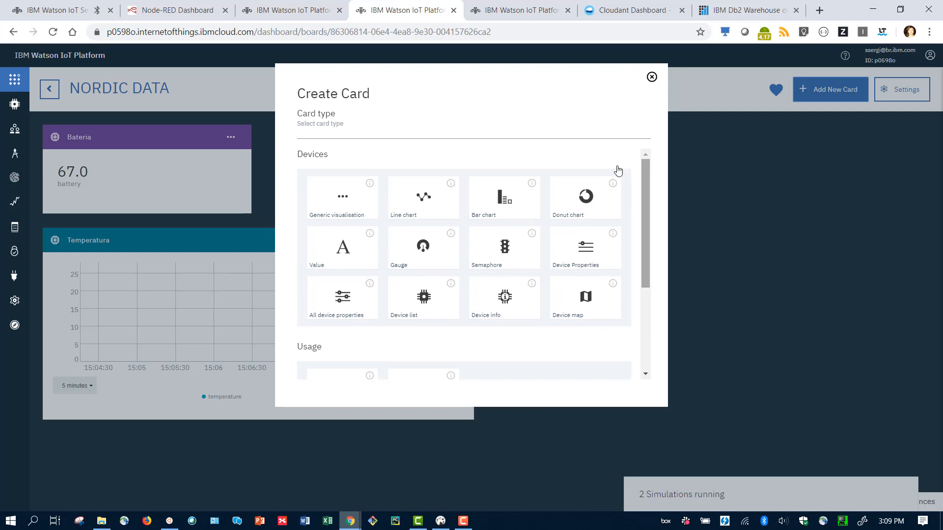
{"action": "left_click", "coordinate": [652, 77]}
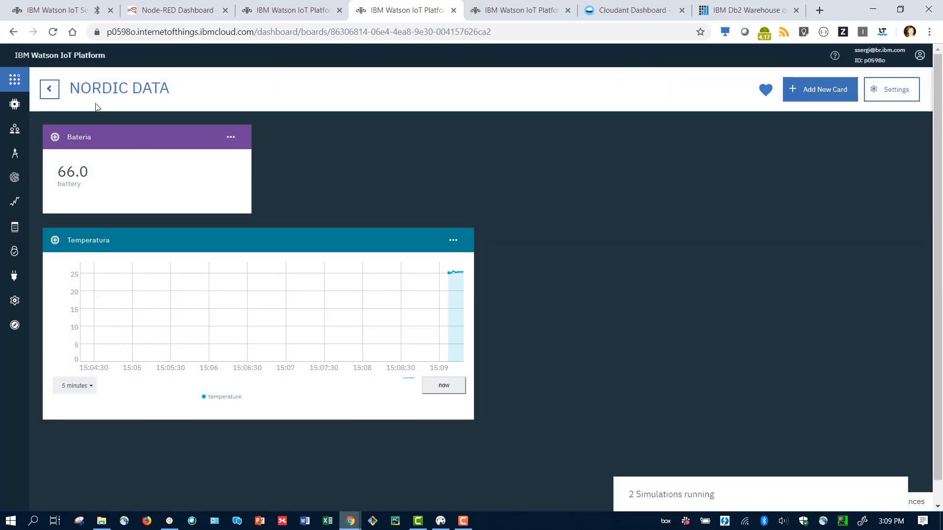
{"action": "left_click", "coordinate": [53, 97]}
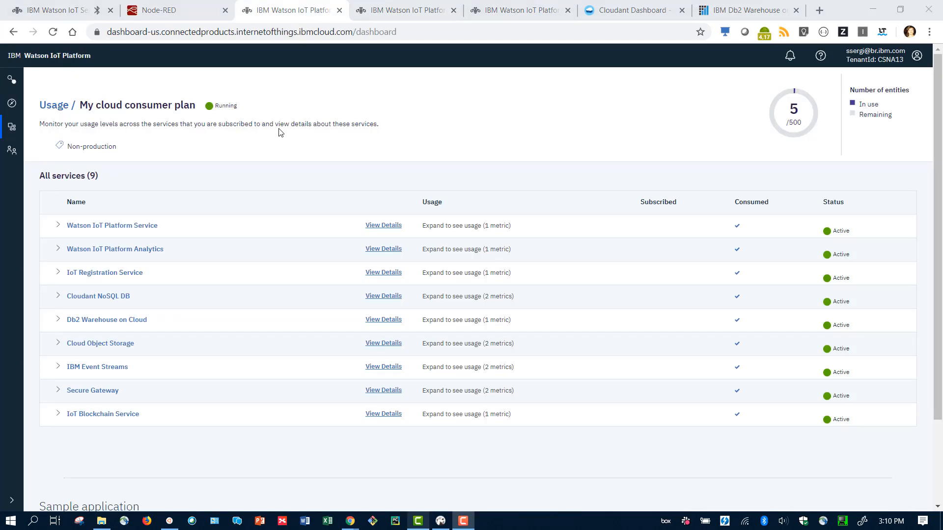
Step: Switch to Node-RED and examine the Dash Nordic flow and the node palette
{"action": "left_click", "coordinate": [168, 11]}
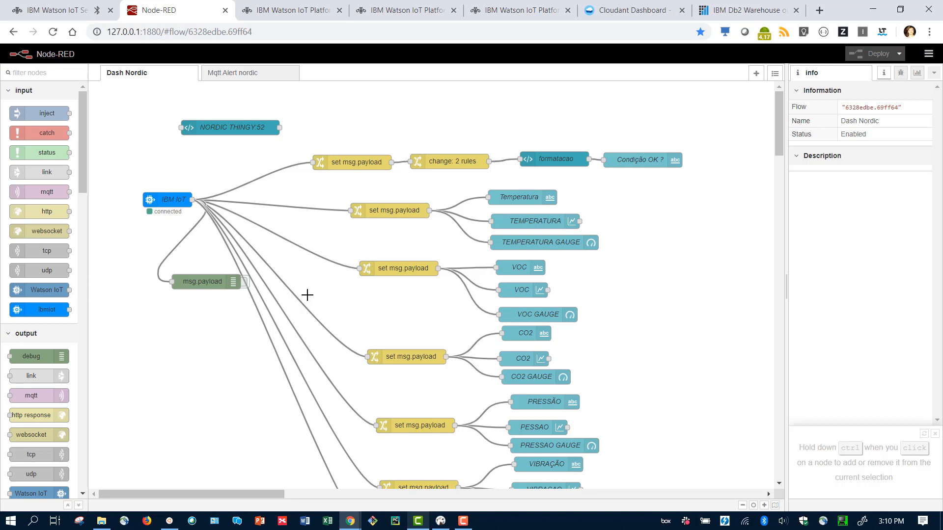
{"action": "scroll", "coordinate": [299, 290], "scroll_direction": "down", "scroll_amount": 5}
{"action": "scroll", "coordinate": [298, 294], "scroll_direction": "up", "scroll_amount": 4}
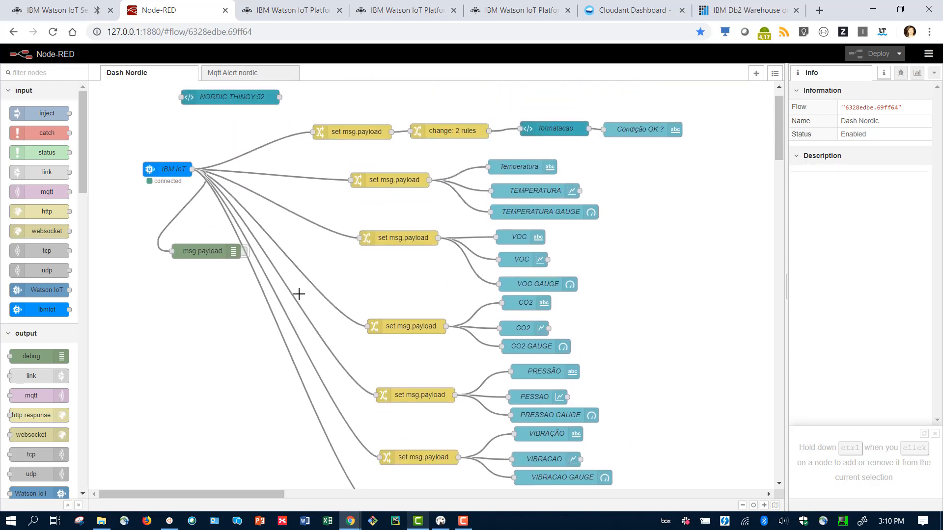
{"action": "scroll", "coordinate": [49, 186], "scroll_direction": "down", "scroll_amount": 5}
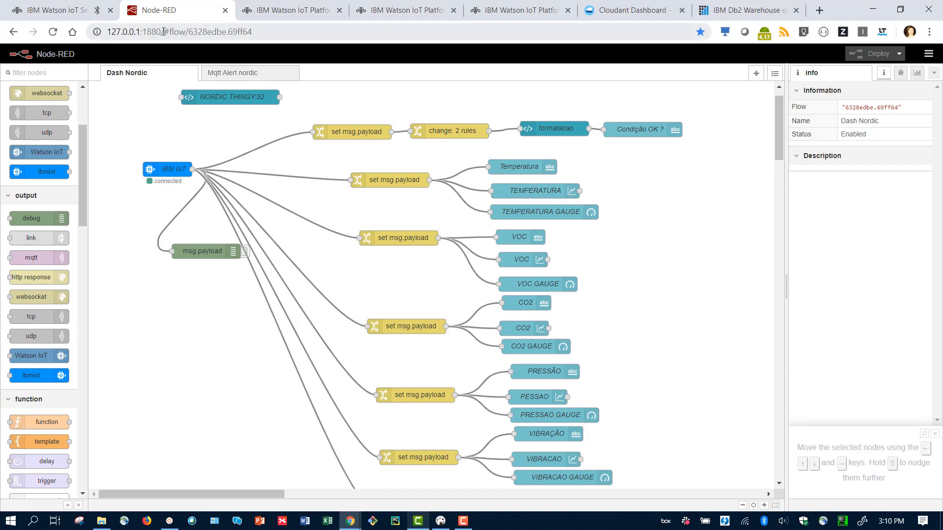
Step: Open the Node-RED dashboard by replacing the flow part of the page address with "ui"
{"action": "left_click_drag", "start_coordinate": [165, 31], "coordinate": [373, 39]}
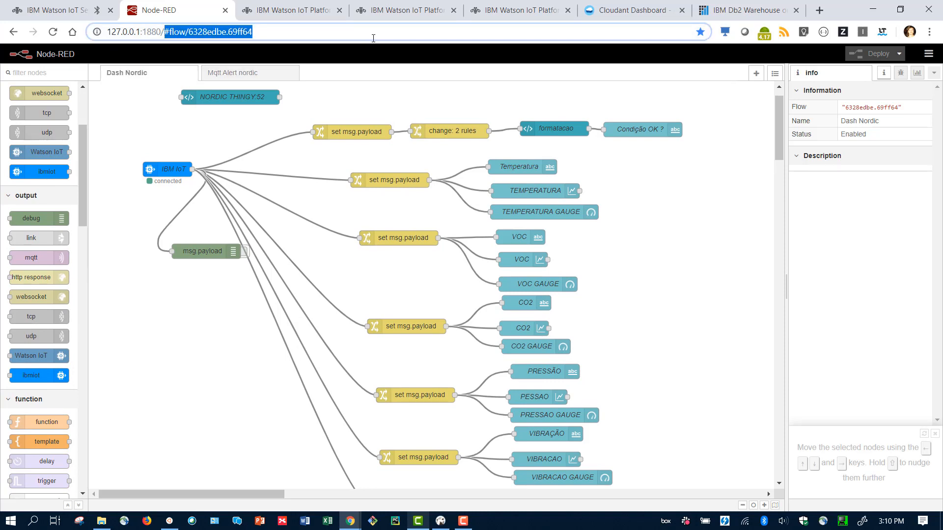
{"action": "type", "text": "ui"}
{"action": "key", "text": "Return"}
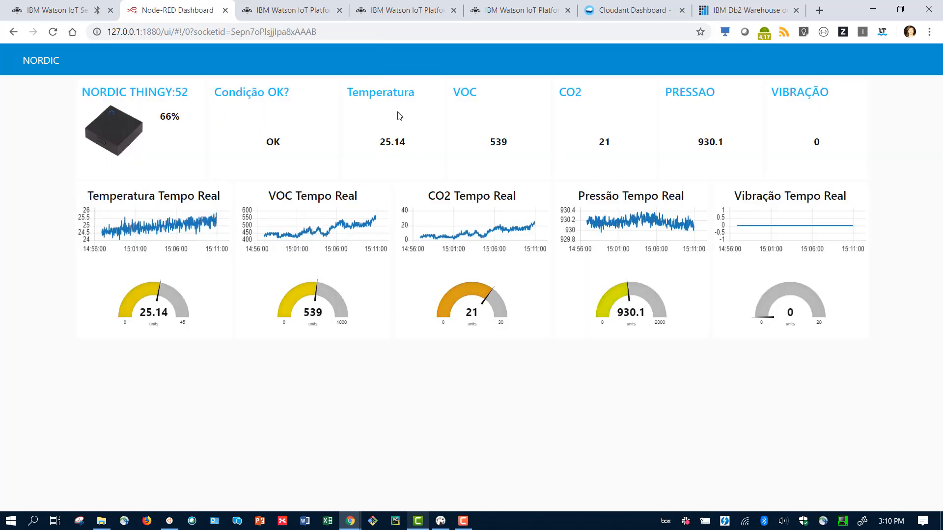
Step: View the Cloudant NoSQL DB service details from the usage page, review the stored documents in Cloudant, and dismiss the service details
{"action": "left_click", "coordinate": [314, 17]}
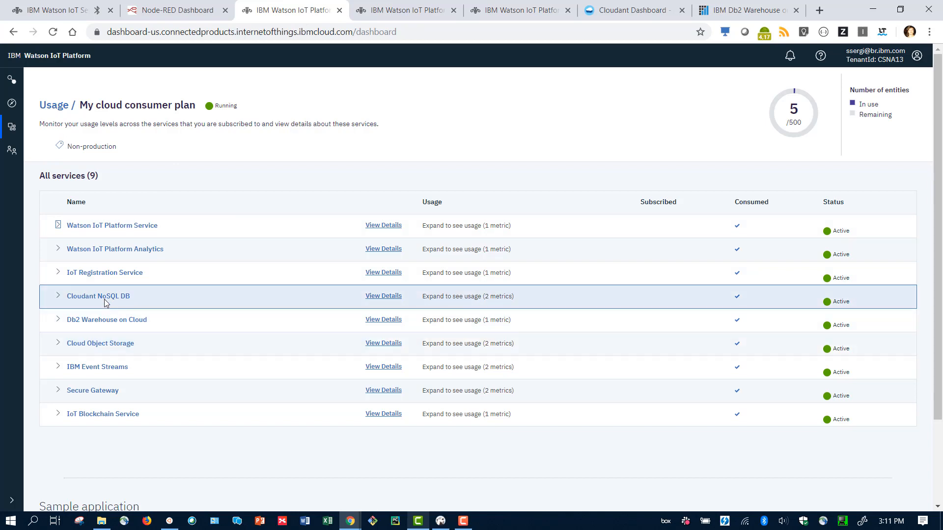
{"action": "left_click", "coordinate": [374, 297]}
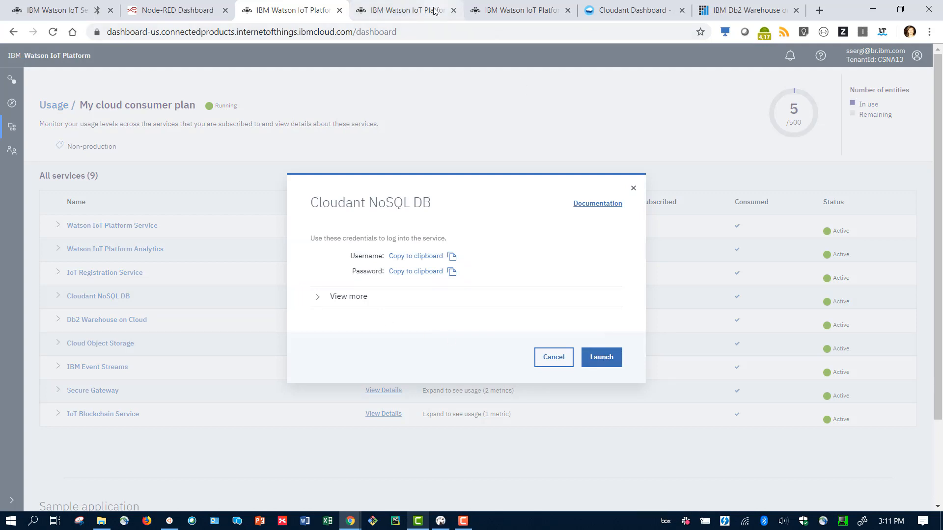
{"action": "left_click", "coordinate": [631, 10]}
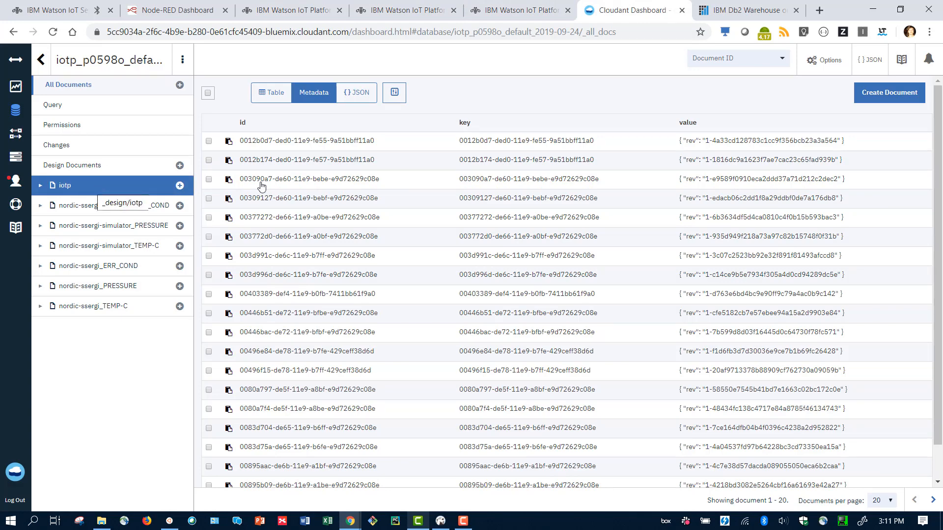
{"action": "scroll", "coordinate": [404, 186], "scroll_direction": "down", "scroll_amount": 1}
{"action": "scroll", "coordinate": [404, 187], "scroll_direction": "up", "scroll_amount": 1}
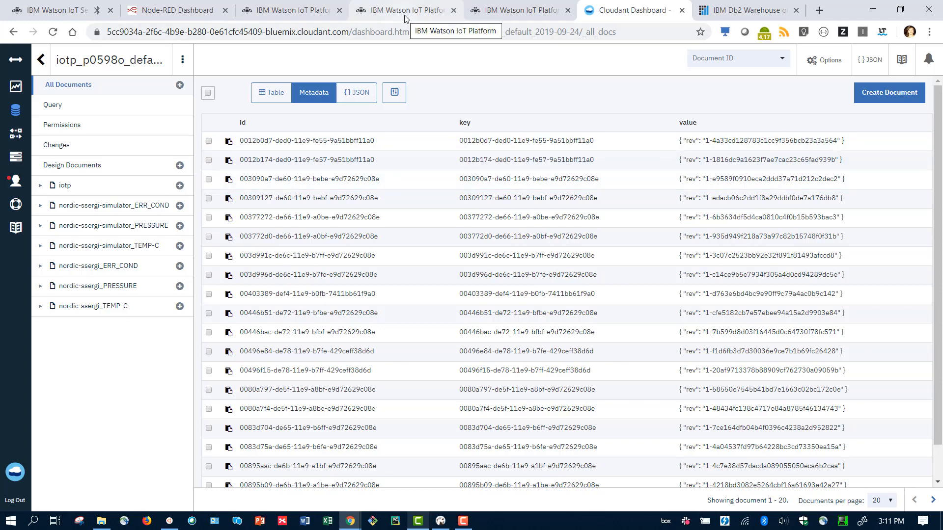
{"action": "left_click", "coordinate": [297, 14]}
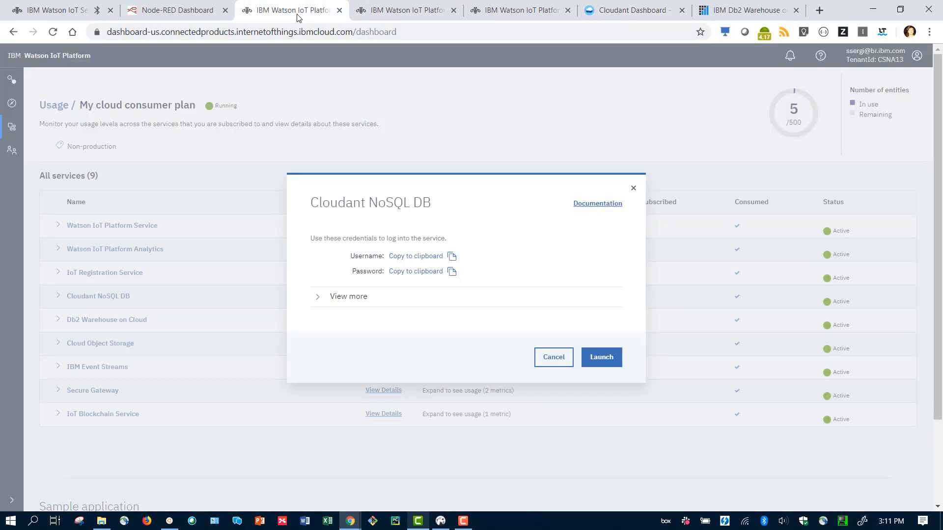
{"action": "left_click", "coordinate": [552, 362]}
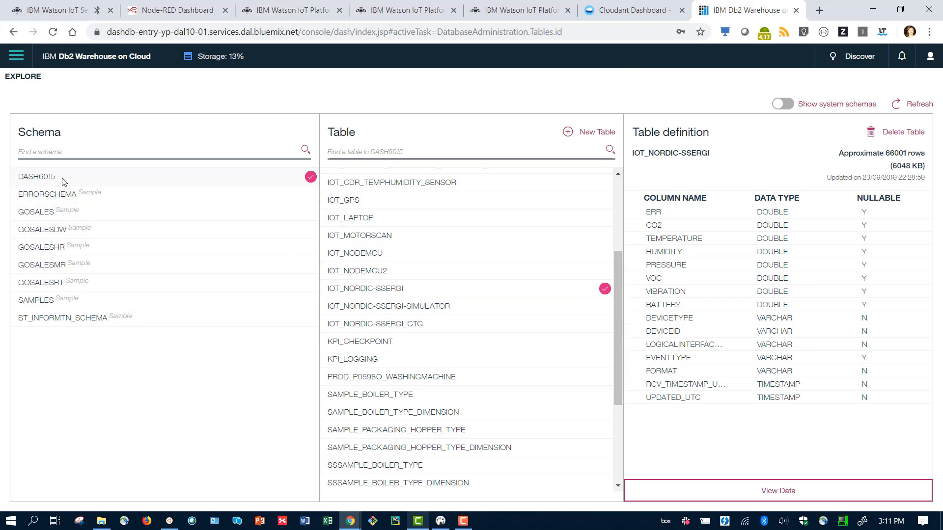
Step: View the data of the selected Nordic sensor table in the DASH6015 schema of Db2 Warehouse
{"action": "double_click", "coordinate": [394, 290]}
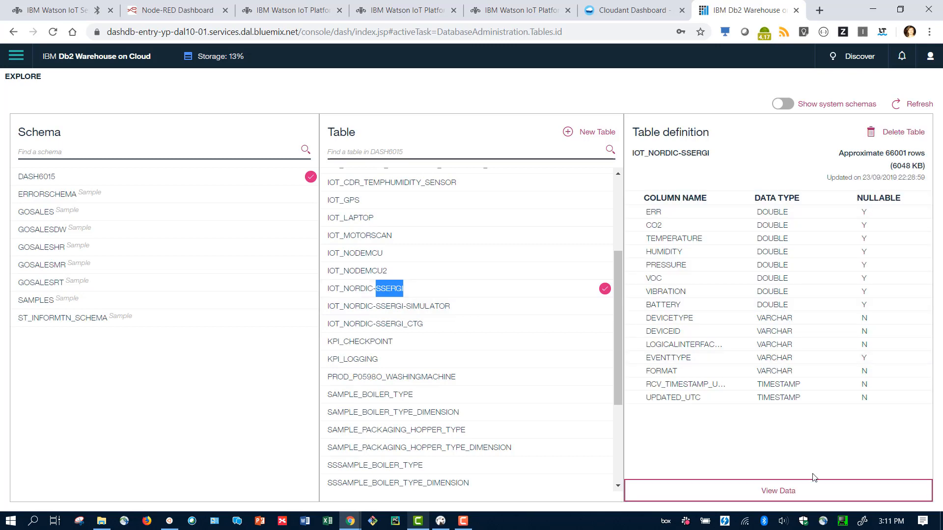
{"action": "left_click", "coordinate": [814, 488]}
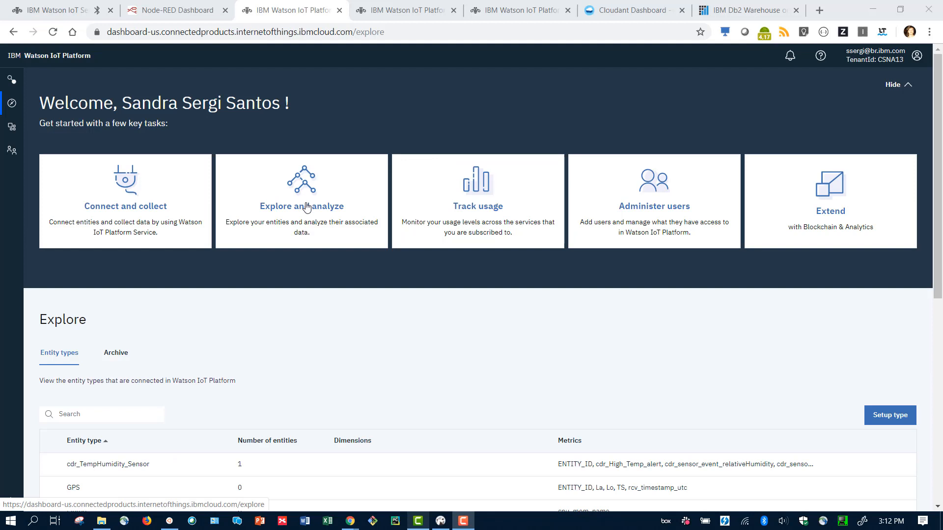
Step: Explore the entity types and show the data items of the Nordic type that has OEM and firmware dimensions
{"action": "left_click", "coordinate": [306, 206]}
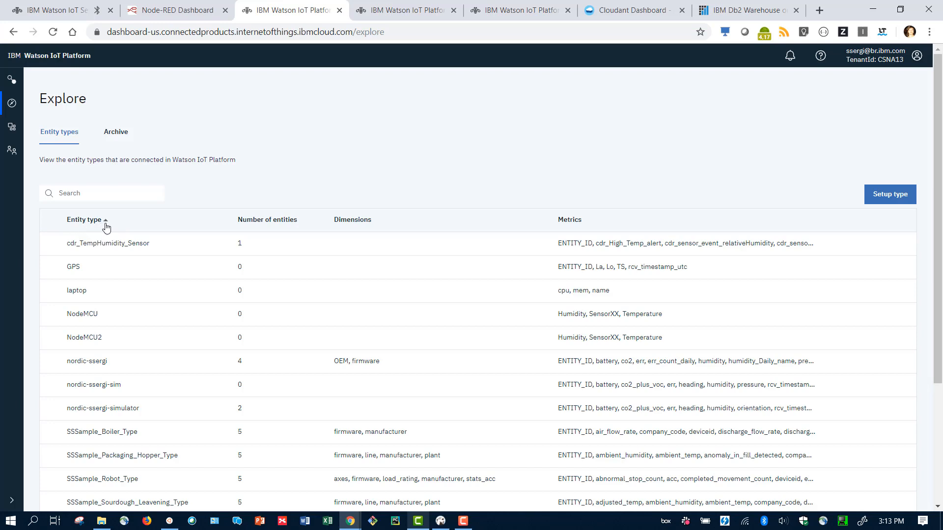
{"action": "scroll", "coordinate": [106, 227], "scroll_direction": "down", "scroll_amount": 3}
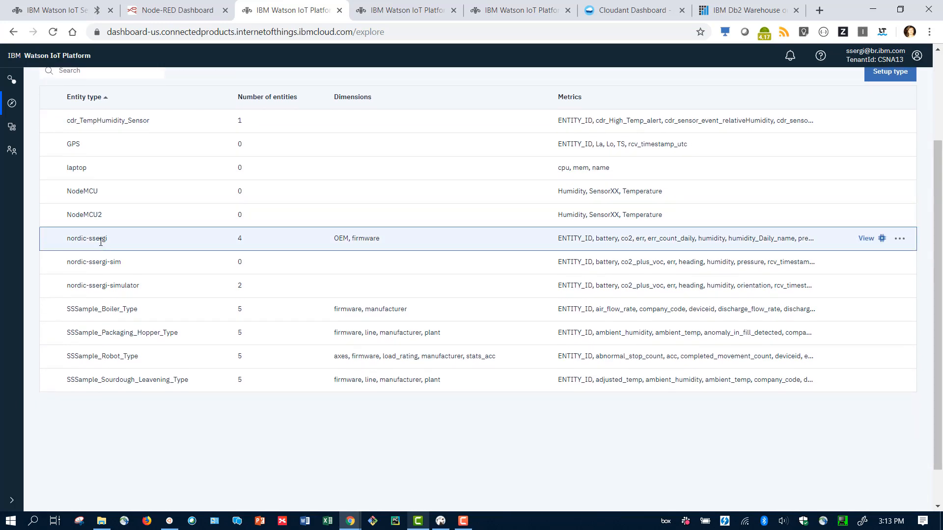
{"action": "left_click", "coordinate": [100, 241]}
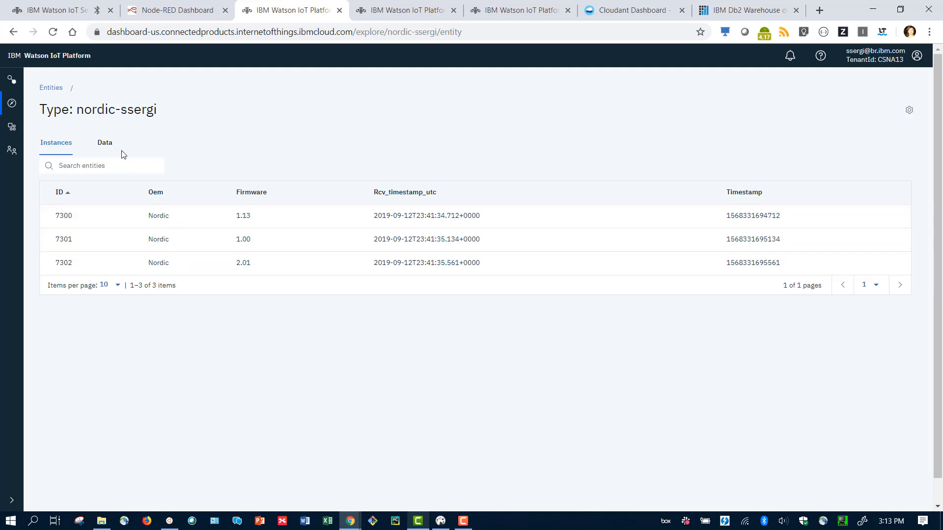
{"action": "left_click", "coordinate": [102, 148]}
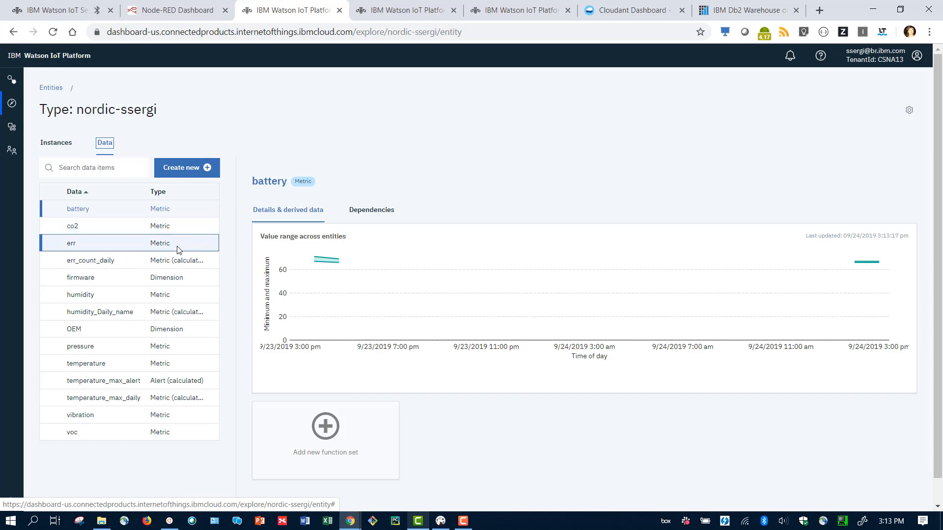
Step: Start a new calculated data item with the Maximum function and set its source to temperature
{"action": "left_click", "coordinate": [186, 173]}
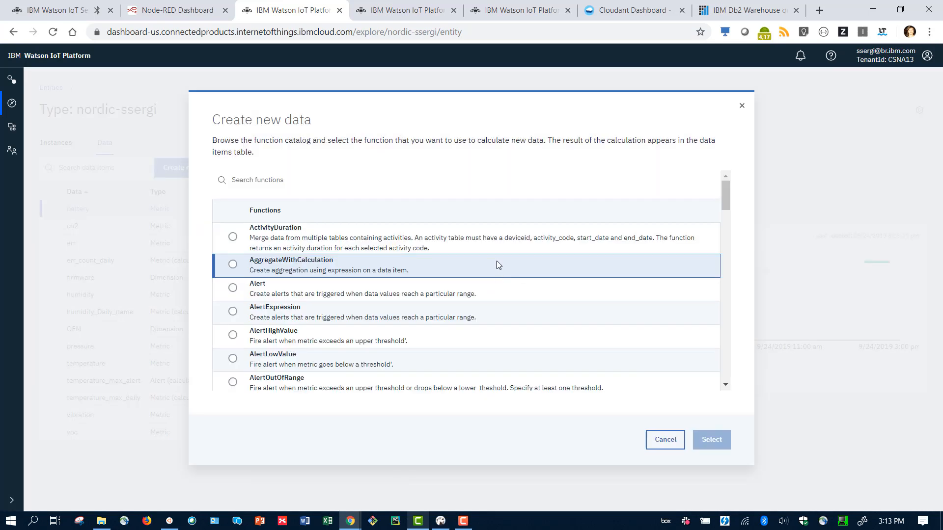
{"action": "left_click_drag", "start_coordinate": [725, 196], "coordinate": [735, 290]}
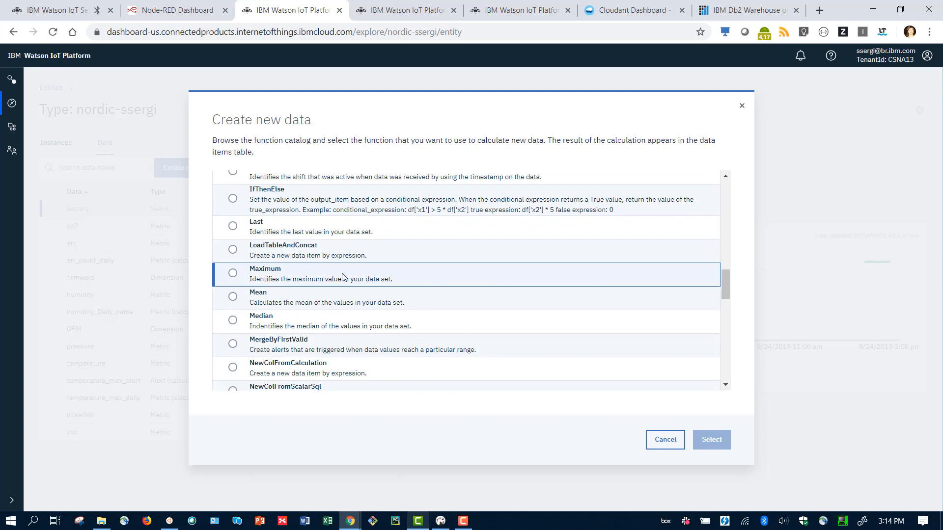
{"action": "left_click", "coordinate": [232, 275]}
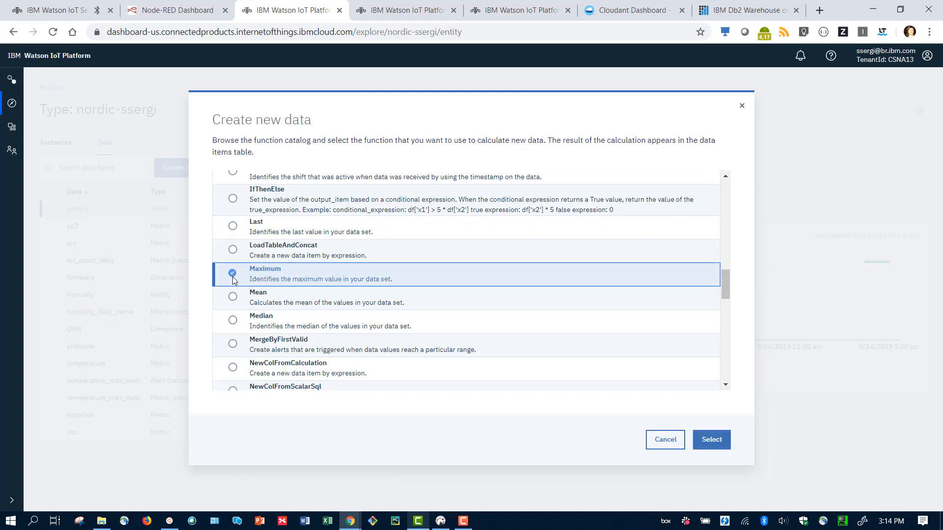
{"action": "left_click", "coordinate": [720, 445]}
{"action": "left_click", "coordinate": [391, 279]}
{"action": "scroll", "coordinate": [346, 167], "scroll_direction": "down", "scroll_amount": 1}
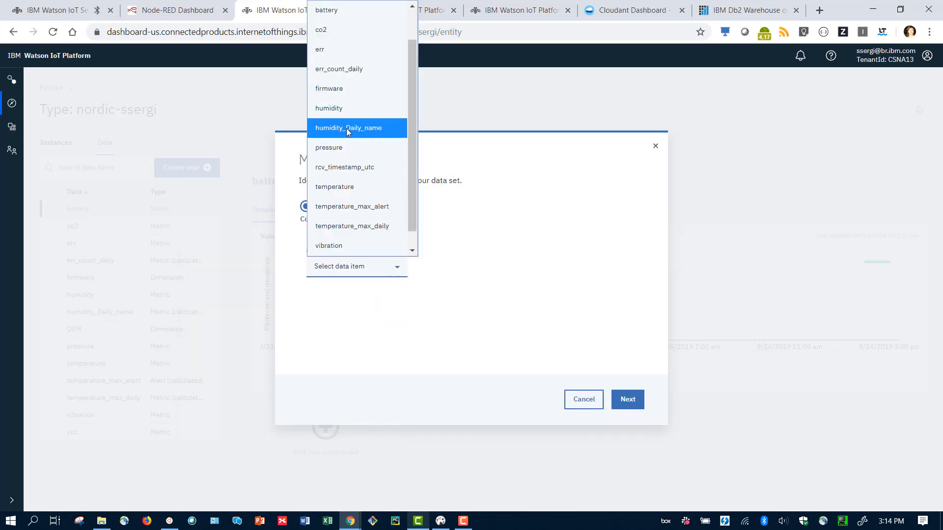
{"action": "left_click", "coordinate": [358, 190]}
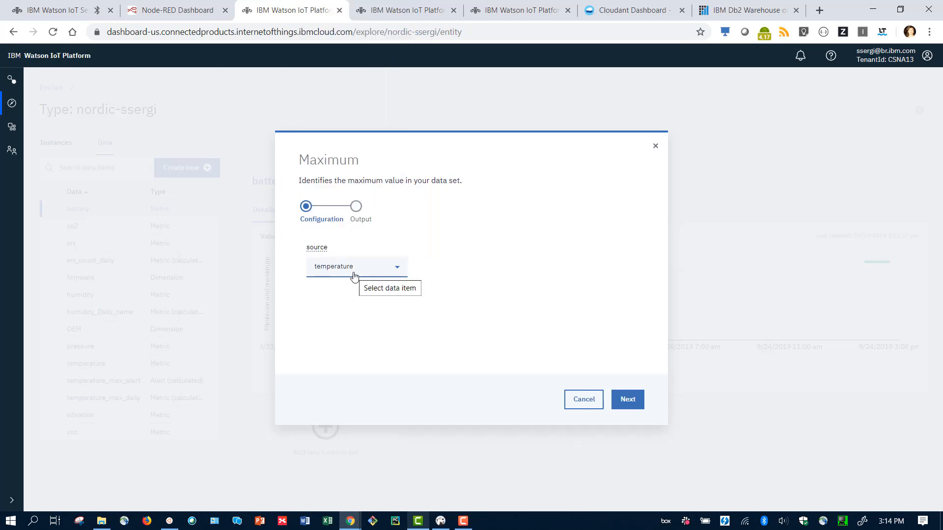
Step: Keep the Daily granularity, name the output metric temperature_max_Daily_name, and create the calculated item
{"action": "left_click", "coordinate": [628, 400]}
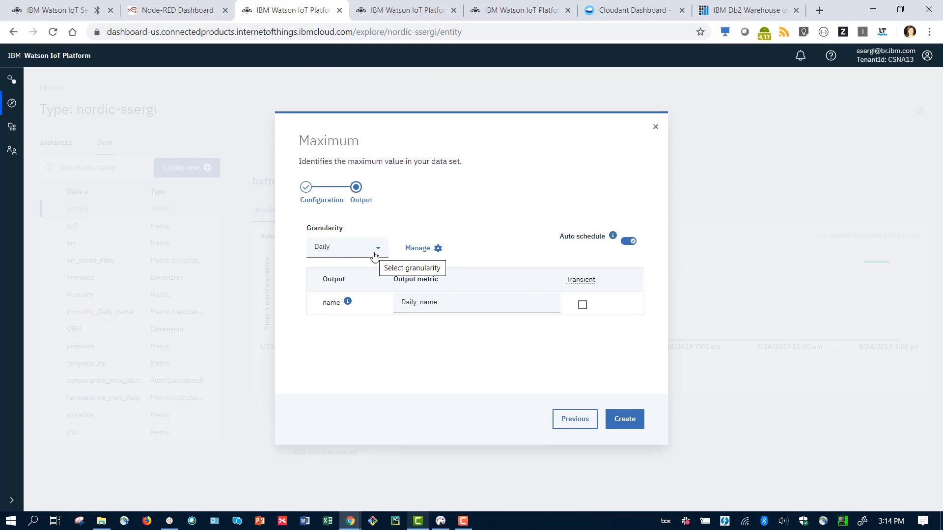
{"action": "left_click", "coordinate": [377, 253]}
{"action": "left_click", "coordinate": [377, 253]}
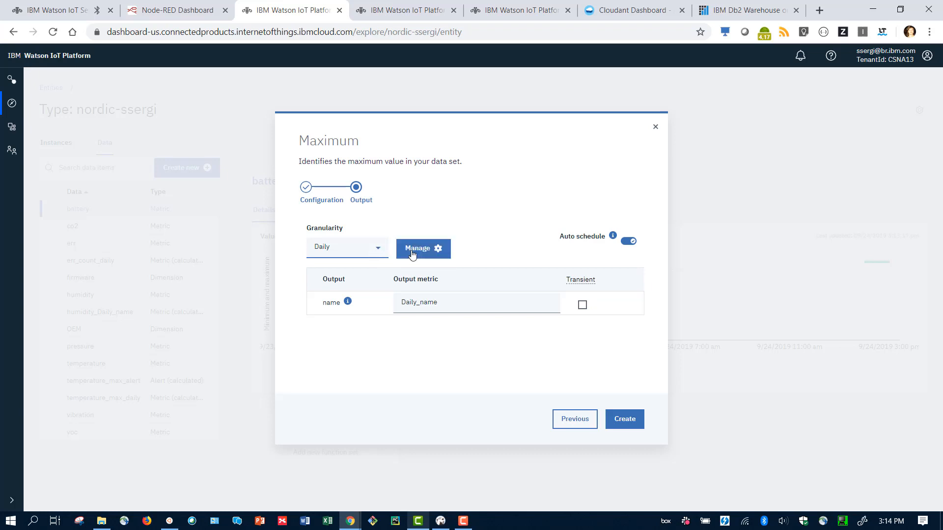
{"action": "left_click", "coordinate": [403, 301]}
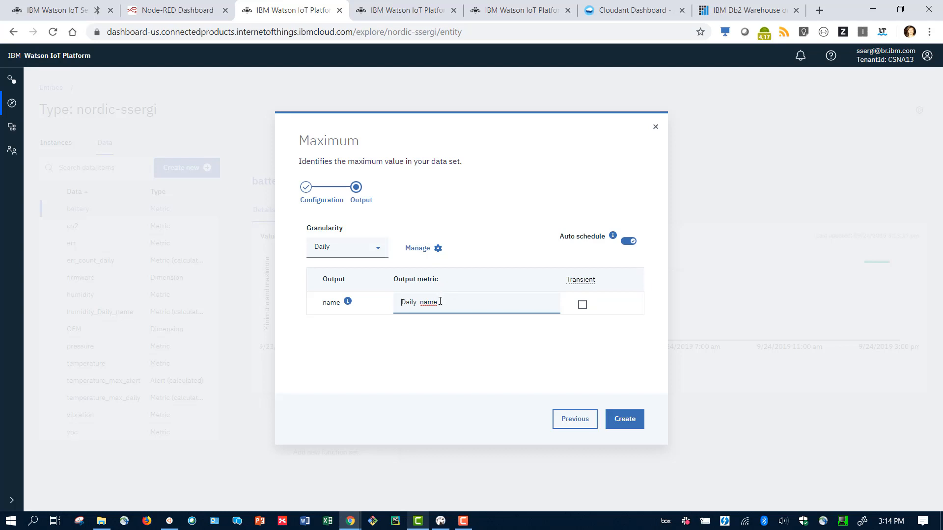
{"action": "type", "text": "temperature_max_"}
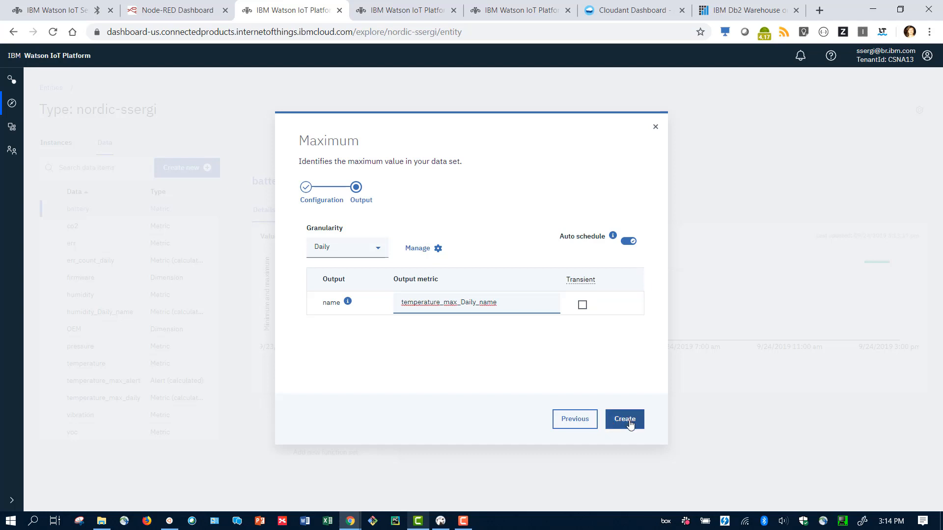
{"action": "left_click", "coordinate": [631, 425]}
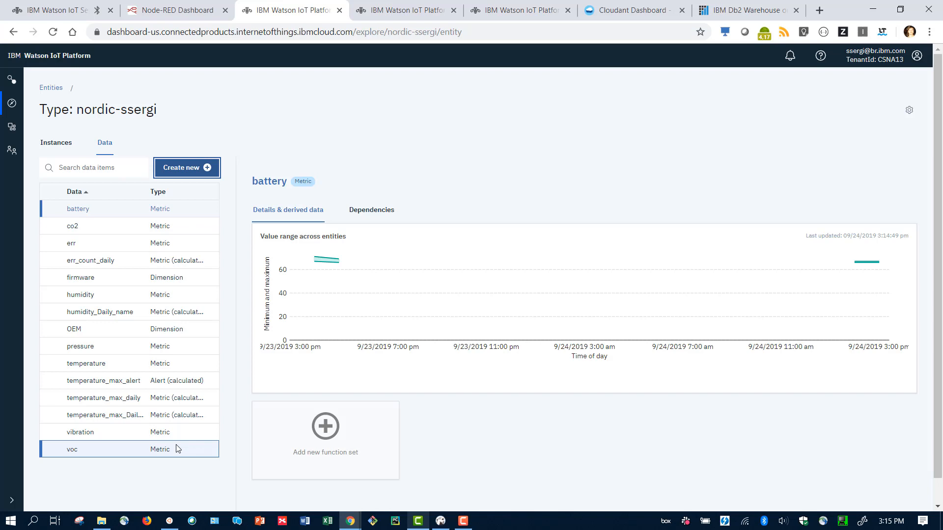
Step: View the details of the temperature_max_daily metric and of the new temperature_max_Daily_name metric, including its calculation schedule
{"action": "left_click", "coordinate": [172, 402]}
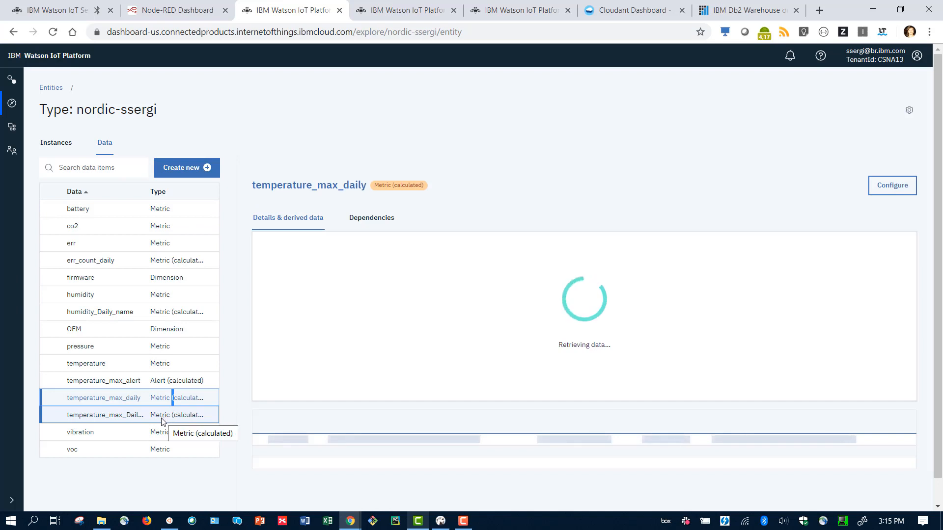
{"action": "left_click", "coordinate": [163, 421]}
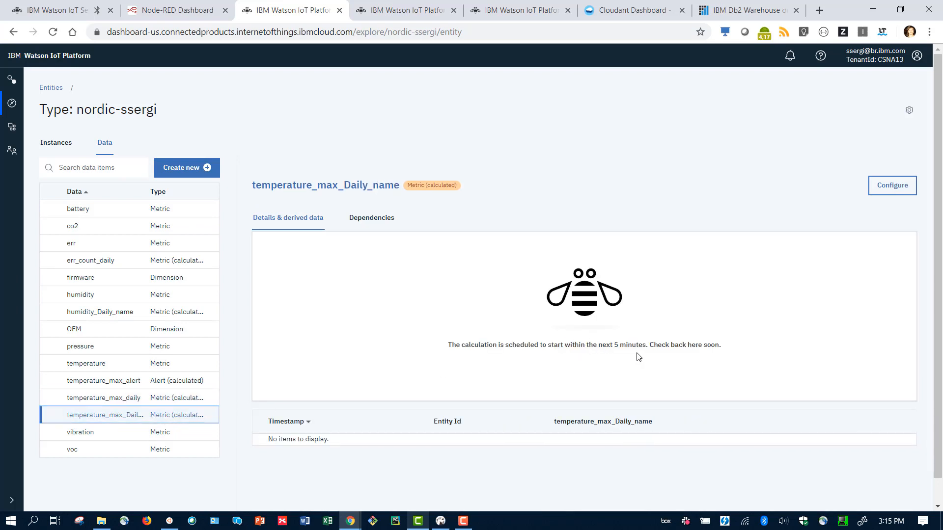
{"action": "left_click_drag", "start_coordinate": [617, 347], "coordinate": [646, 346]}
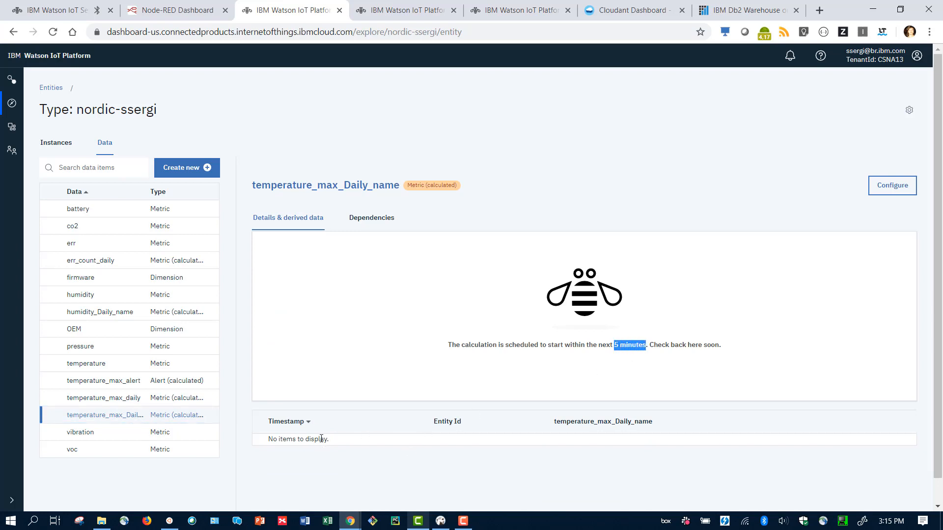
Step: Browse the function catalog for new calculated data, including the SQL, Python and random-value functions, and leave it without selecting a function
{"action": "left_click", "coordinate": [171, 174]}
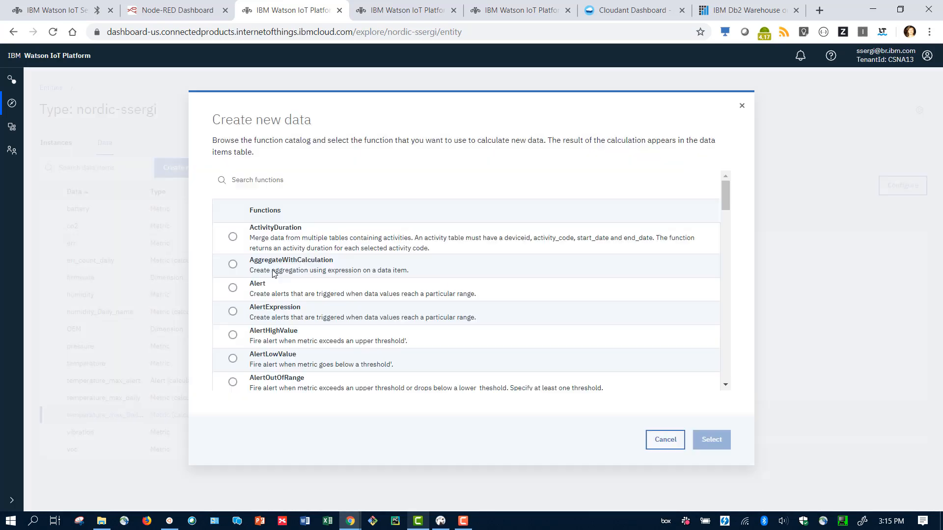
{"action": "scroll", "coordinate": [439, 308], "scroll_direction": "down", "scroll_amount": 2}
{"action": "scroll", "coordinate": [440, 308], "scroll_direction": "down", "scroll_amount": 4}
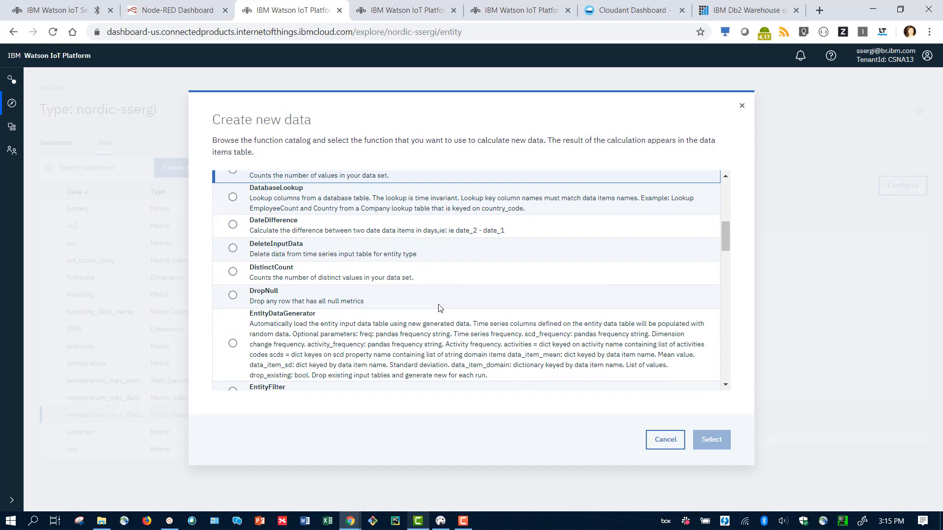
{"action": "scroll", "coordinate": [440, 308], "scroll_direction": "down", "scroll_amount": 4}
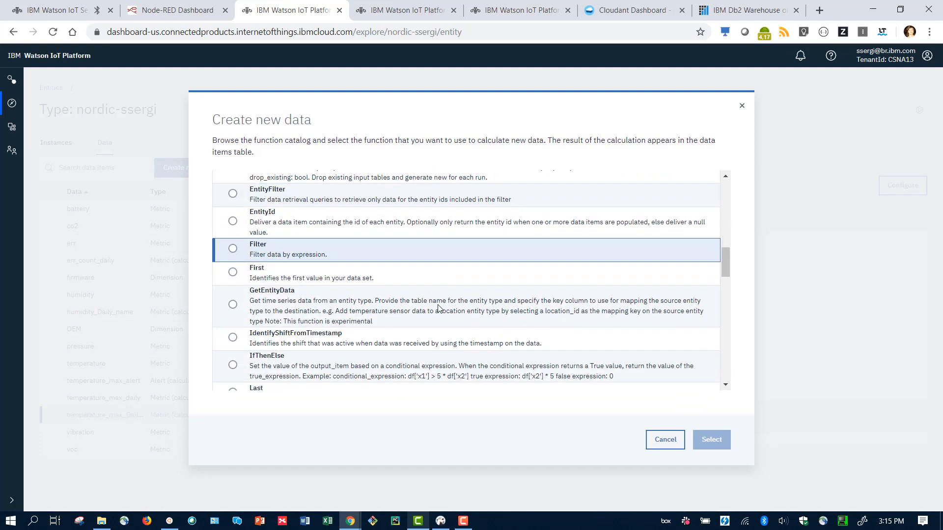
{"action": "scroll", "coordinate": [439, 309], "scroll_direction": "down", "scroll_amount": 2}
{"action": "scroll", "coordinate": [439, 308], "scroll_direction": "down", "scroll_amount": 1}
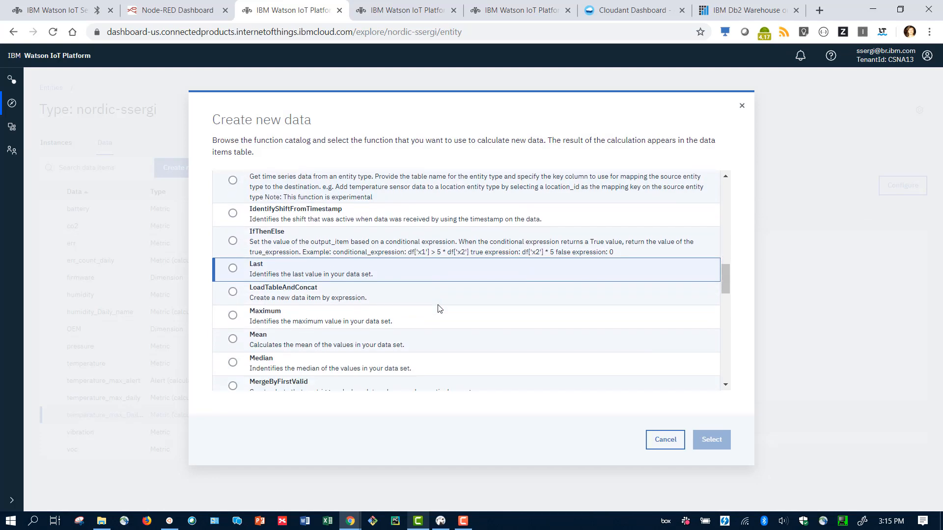
{"action": "scroll", "coordinate": [440, 309], "scroll_direction": "down", "scroll_amount": 3}
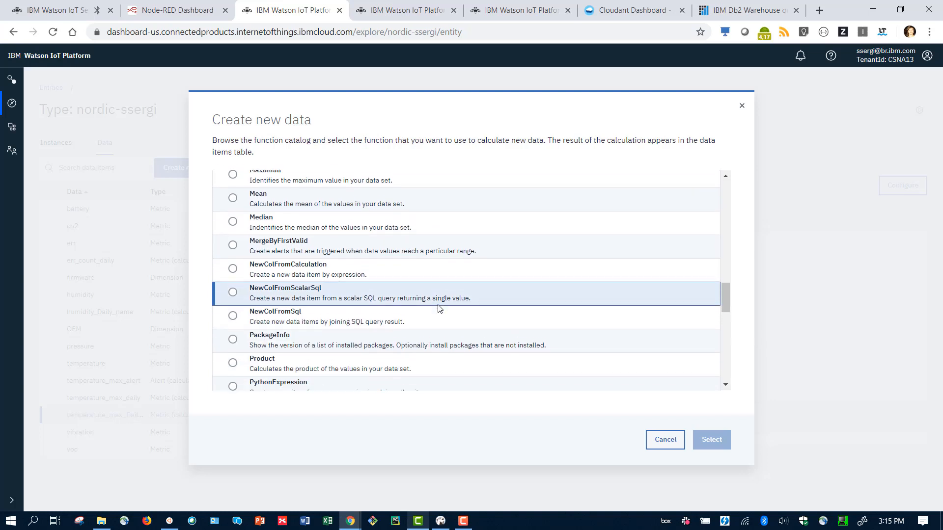
{"action": "scroll", "coordinate": [440, 308], "scroll_direction": "down", "scroll_amount": 2}
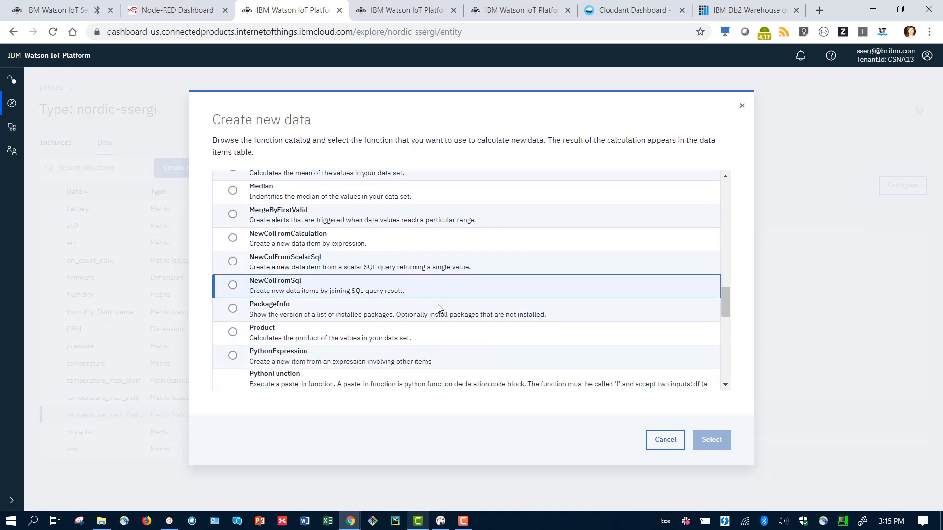
{"action": "scroll", "coordinate": [440, 308], "scroll_direction": "down", "scroll_amount": 1}
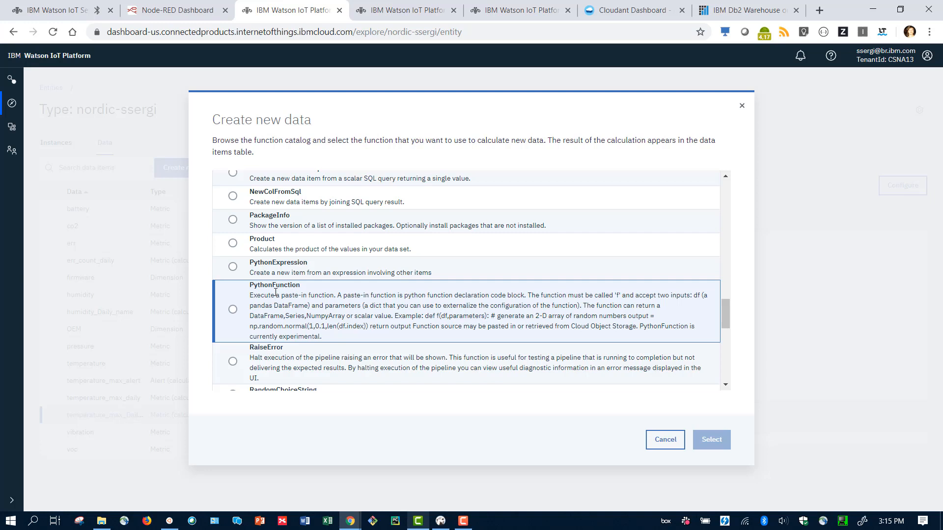
{"action": "scroll", "coordinate": [275, 293], "scroll_direction": "down", "scroll_amount": 1}
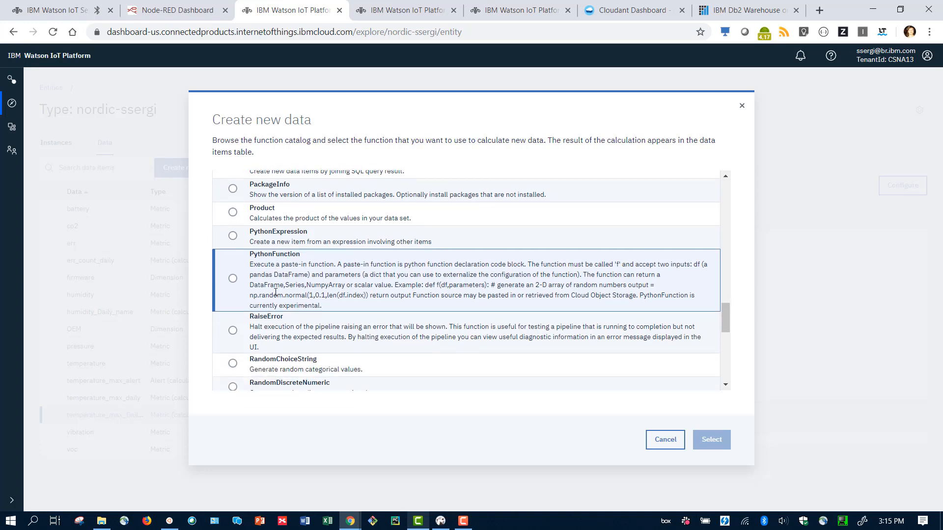
{"action": "scroll", "coordinate": [276, 293], "scroll_direction": "down", "scroll_amount": 1}
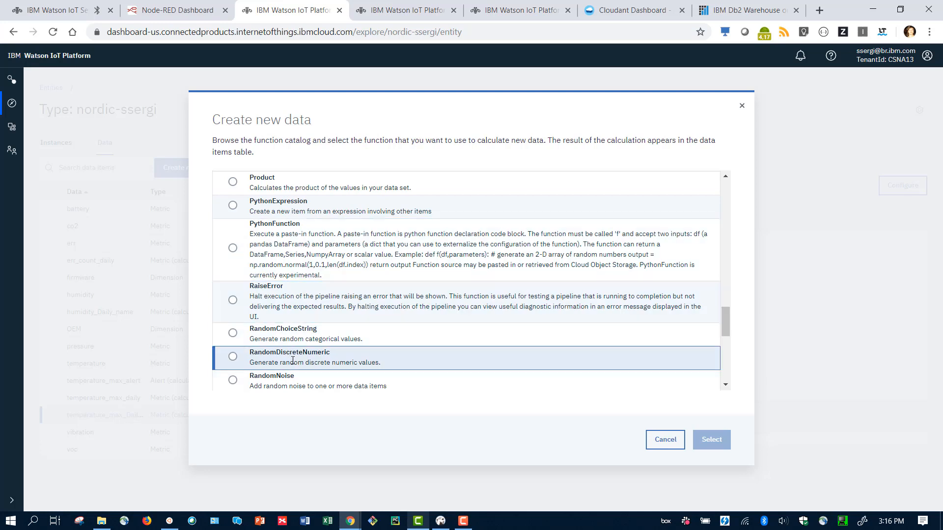
{"action": "scroll", "coordinate": [293, 361], "scroll_direction": "down", "scroll_amount": 1}
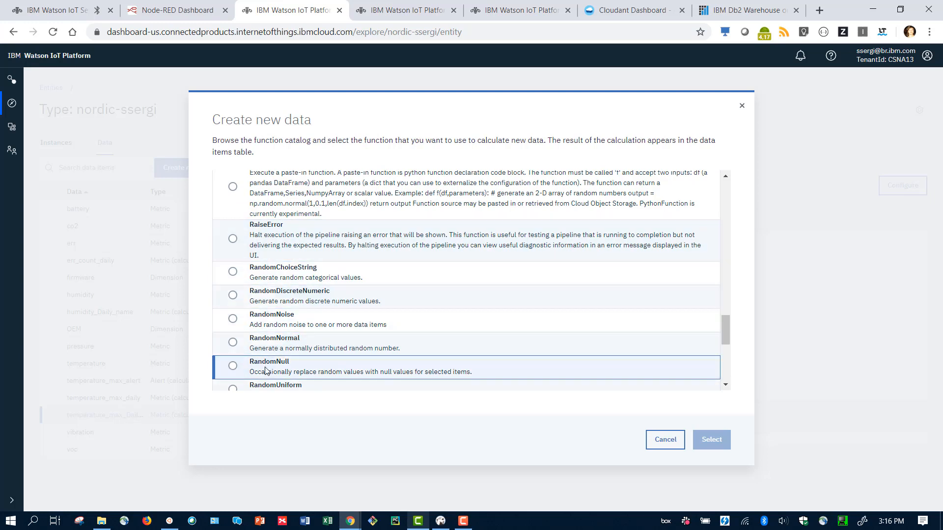
{"action": "scroll", "coordinate": [265, 370], "scroll_direction": "down", "scroll_amount": 2}
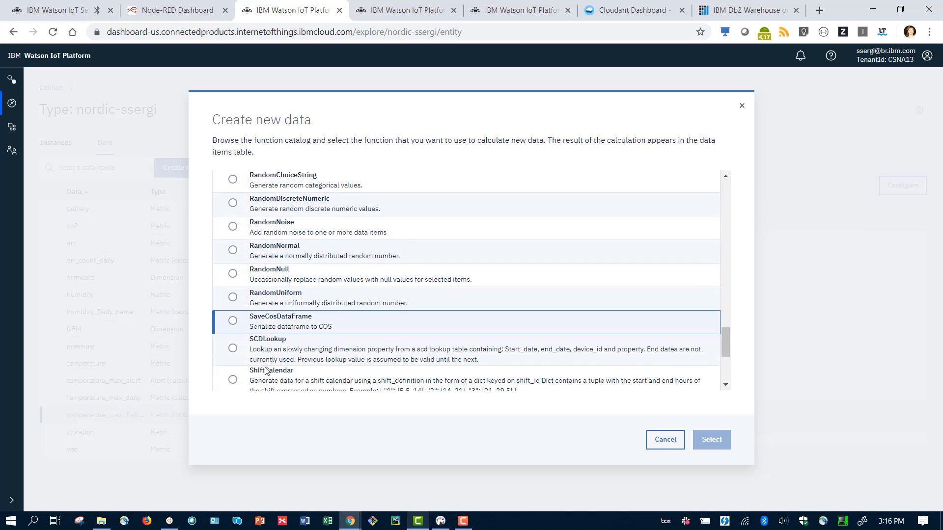
{"action": "scroll", "coordinate": [265, 371], "scroll_direction": "down", "scroll_amount": 1}
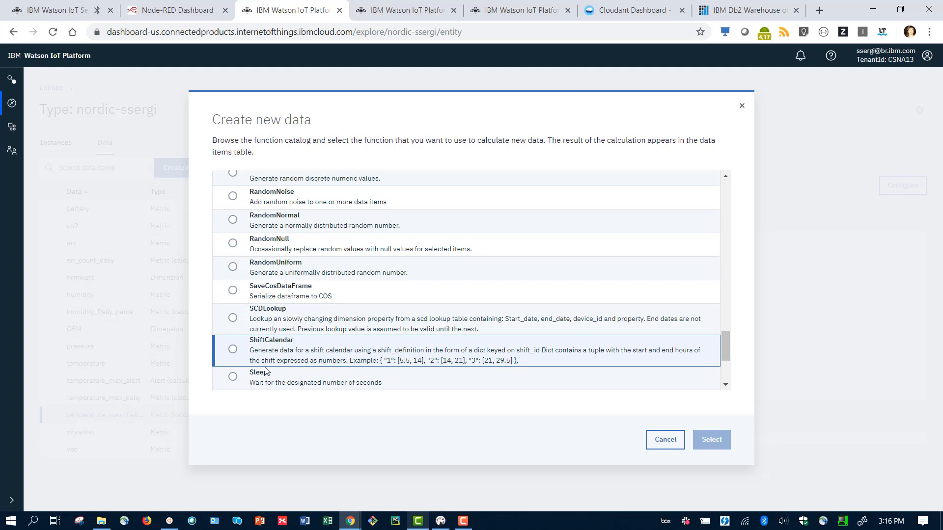
{"action": "scroll", "coordinate": [265, 371], "scroll_direction": "down", "scroll_amount": 3}
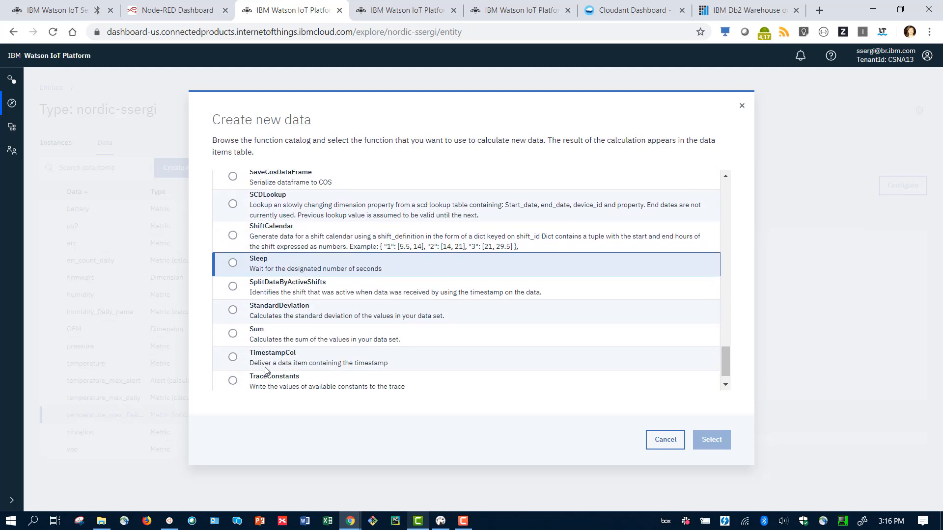
{"action": "scroll", "coordinate": [266, 371], "scroll_direction": "down", "scroll_amount": 1}
{"action": "scroll", "coordinate": [265, 369], "scroll_direction": "up", "scroll_amount": 8}
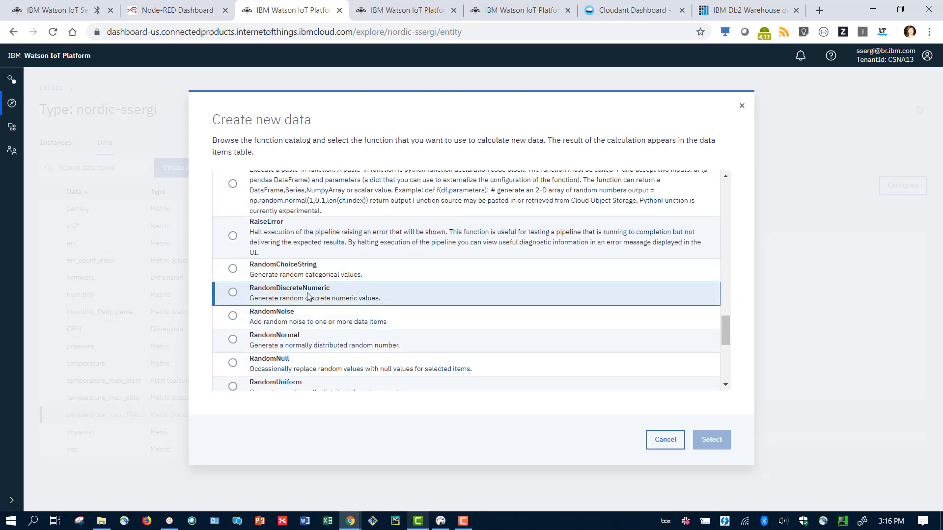
{"action": "scroll", "coordinate": [304, 297], "scroll_direction": "up", "scroll_amount": 3}
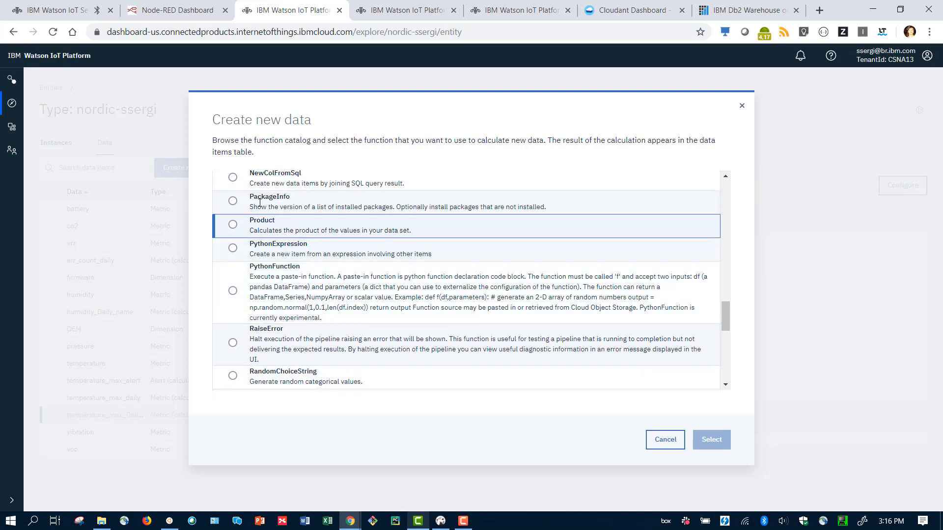
{"action": "scroll", "coordinate": [342, 222], "scroll_direction": "up", "scroll_amount": 1}
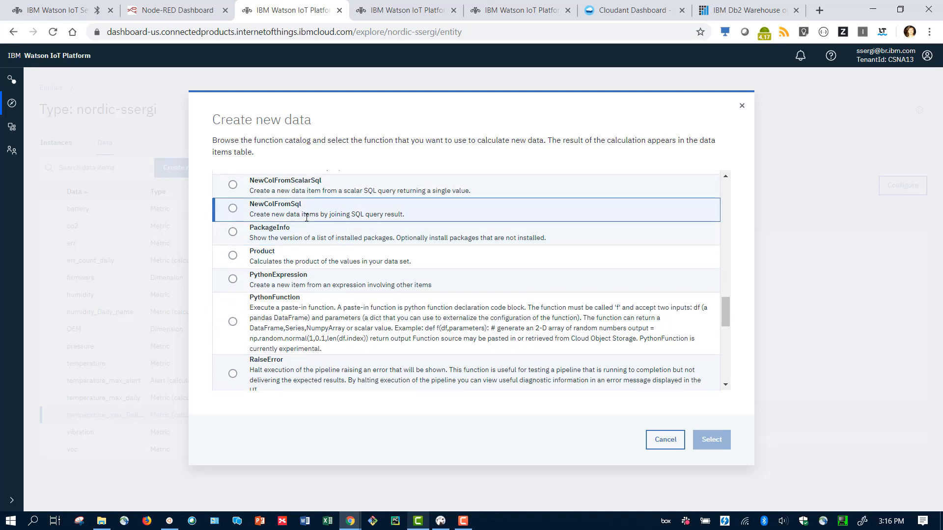
{"action": "left_click", "coordinate": [666, 439]}
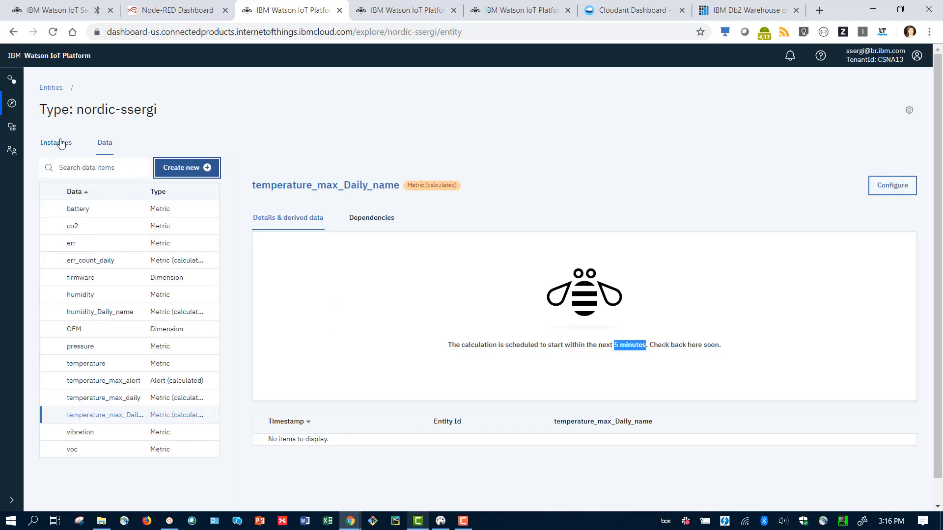
Step: Return to the entity types list, examine the sample templates offered for a new entity type, and cancel the setup
{"action": "left_click", "coordinate": [51, 87]}
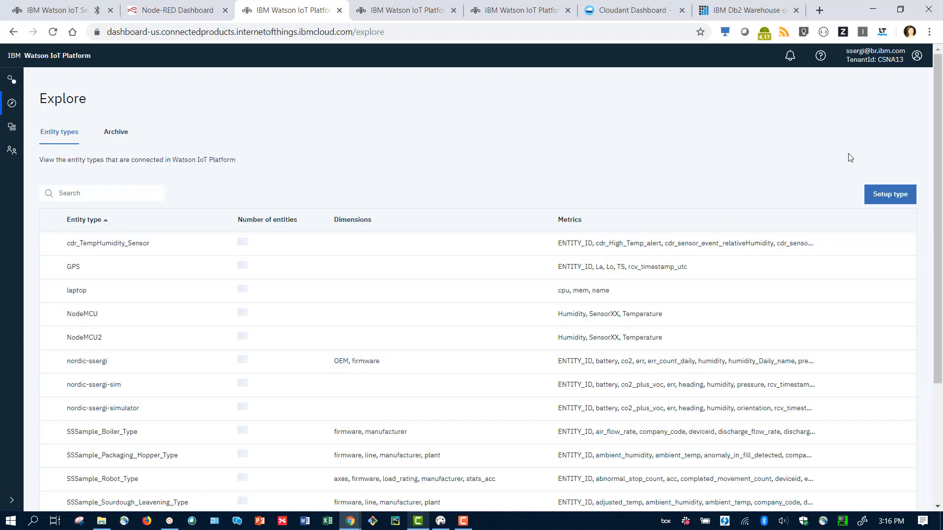
{"action": "left_click", "coordinate": [892, 195]}
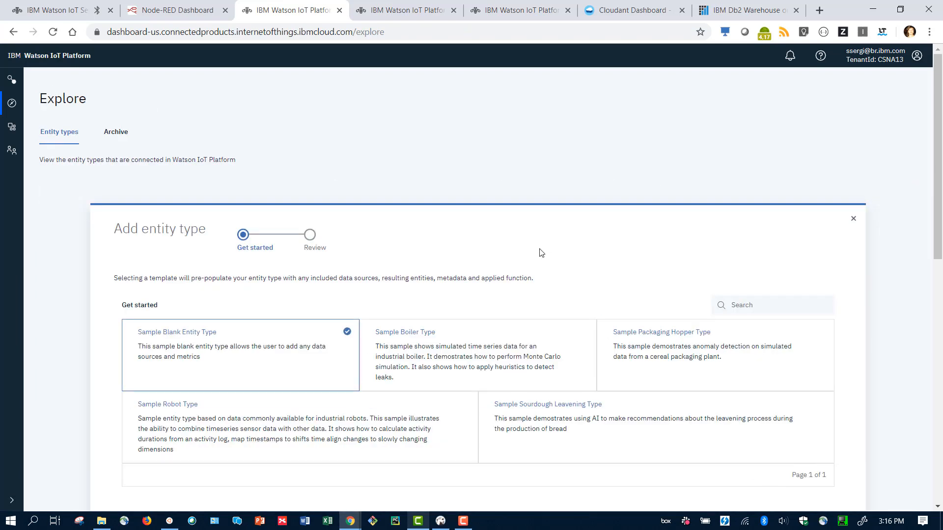
{"action": "scroll", "coordinate": [541, 252], "scroll_direction": "down", "scroll_amount": 1}
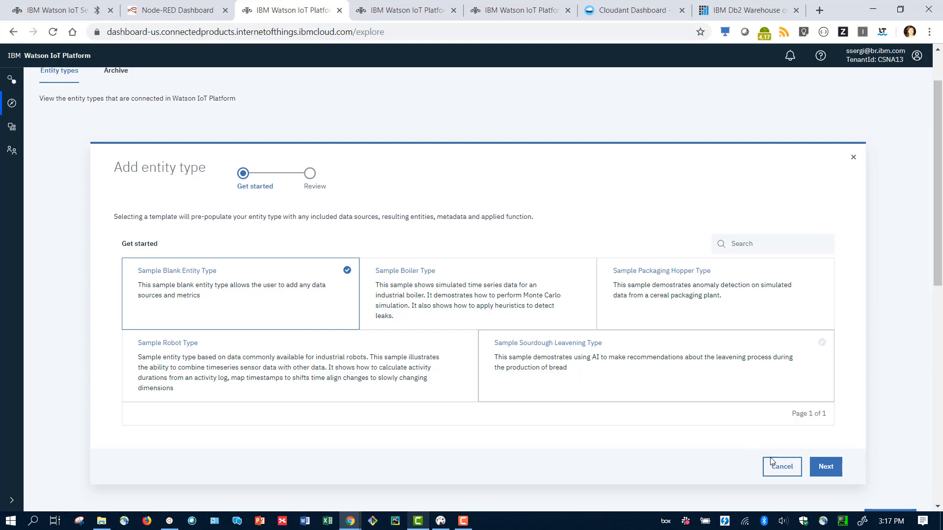
{"action": "left_click", "coordinate": [782, 468]}
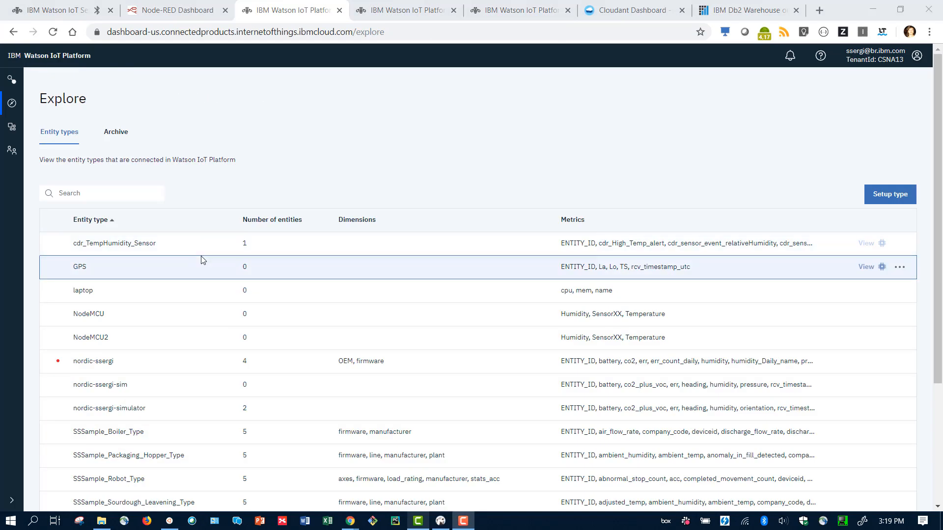
Step: In the SSSample_Packaging_Hopper_Type data items, examine the PythonExpression configuration of the dispensed_mass_predicted metric and close it without changes
{"action": "scroll", "coordinate": [199, 263], "scroll_direction": "down", "scroll_amount": 2}
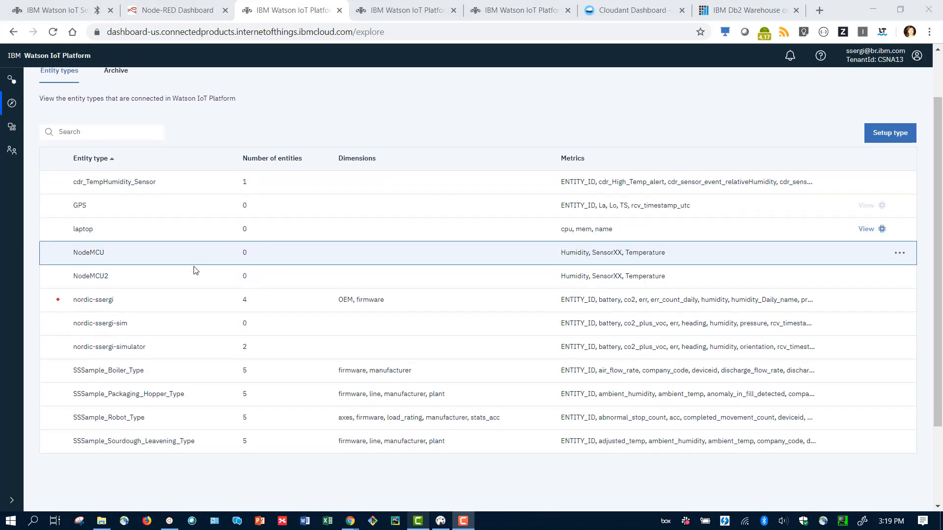
{"action": "left_click", "coordinate": [178, 395]}
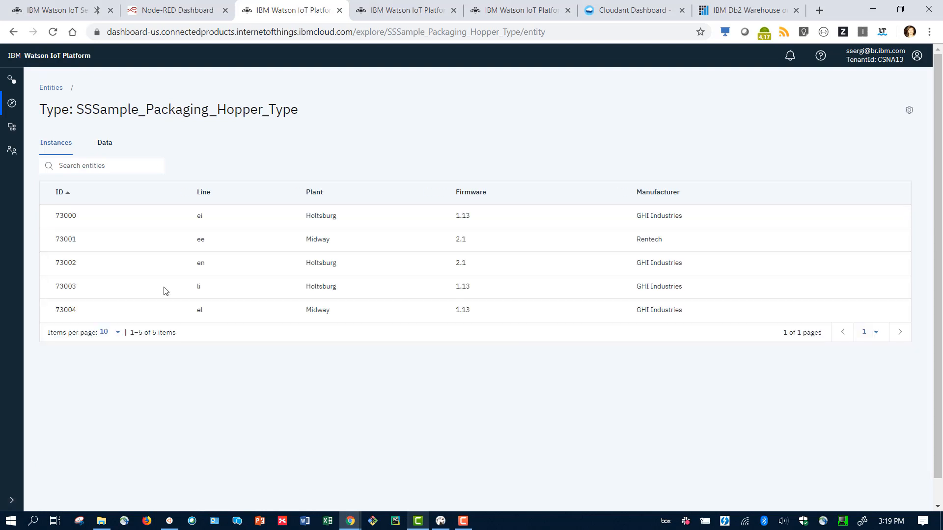
{"action": "left_click", "coordinate": [105, 147]}
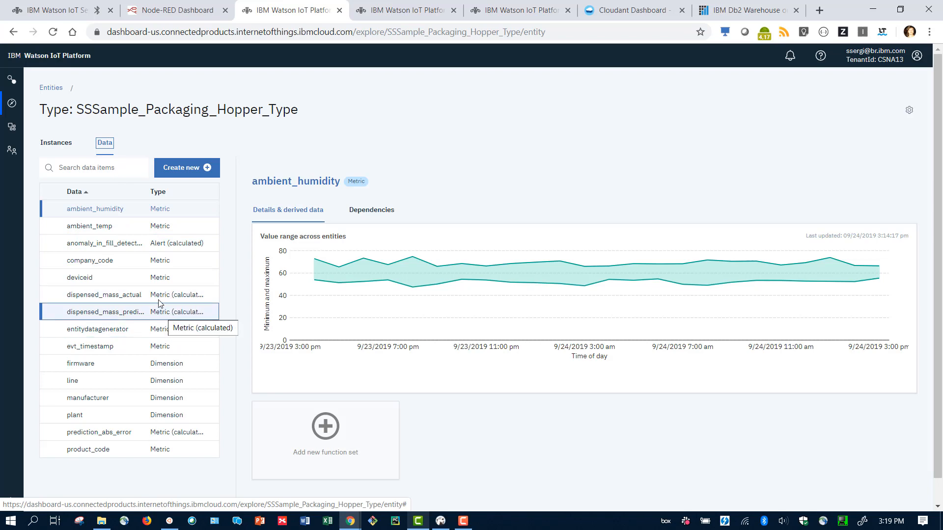
{"action": "left_click", "coordinate": [173, 316]}
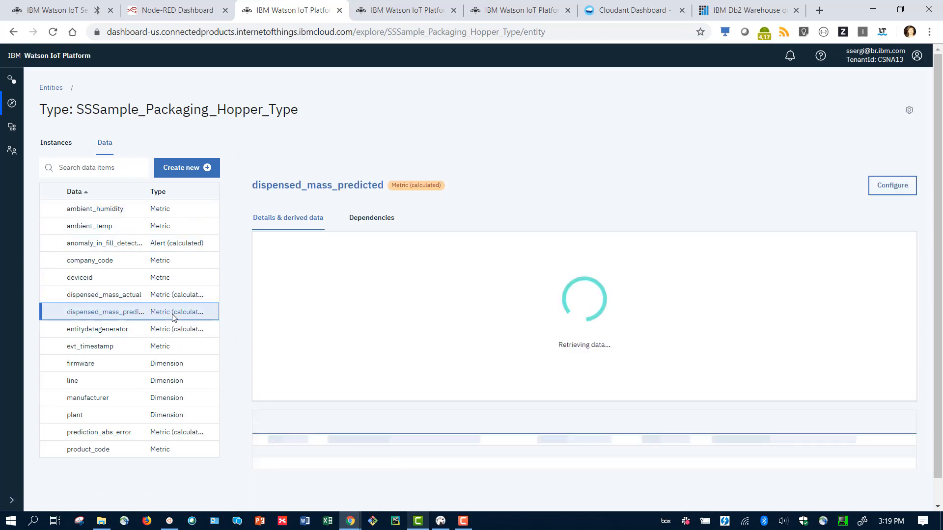
{"action": "left_click", "coordinate": [891, 189]}
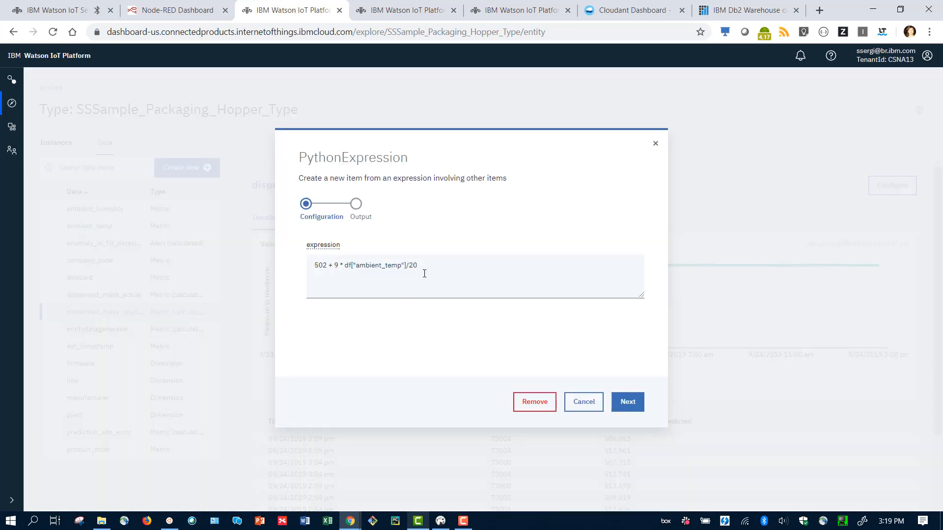
{"action": "left_click", "coordinate": [589, 405]}
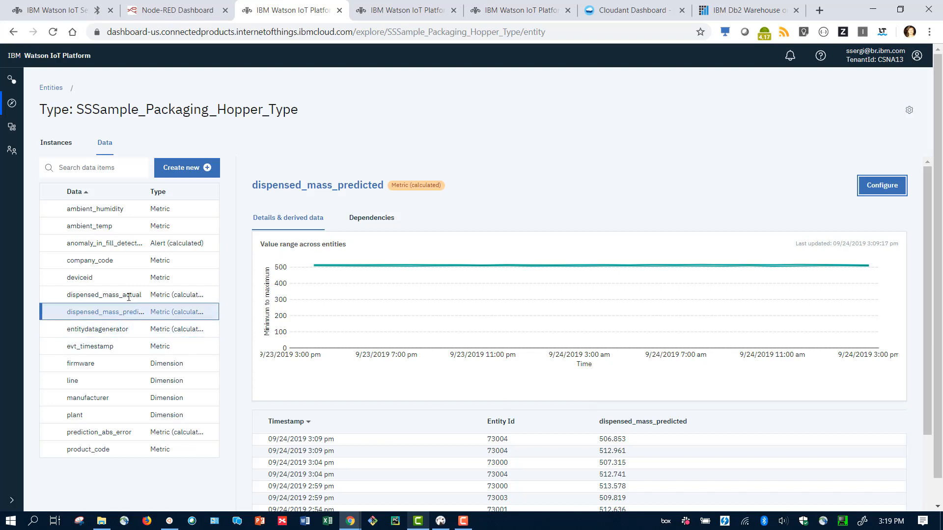
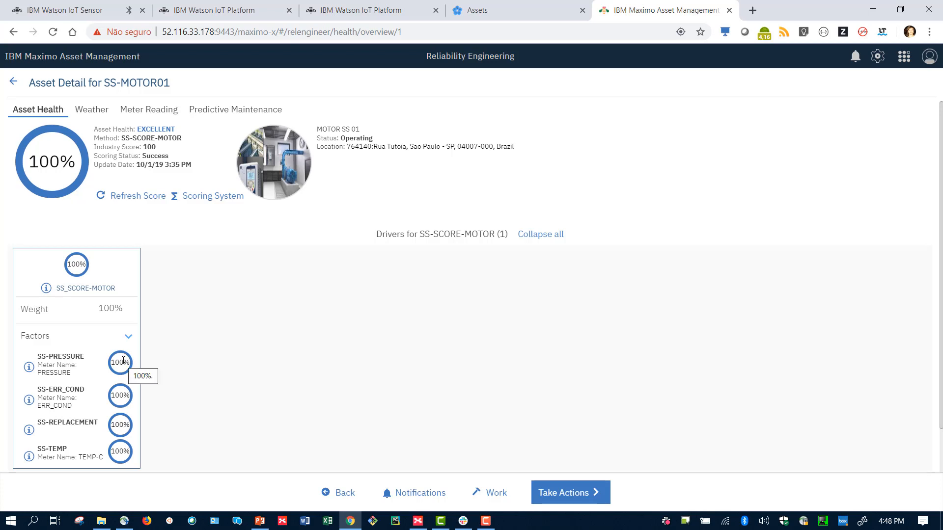
Step: In IBM Maximo Asset Management, review the weather for asset SS-MOTOR01 and set the historical weather period to Day
{"action": "left_click", "coordinate": [96, 111]}
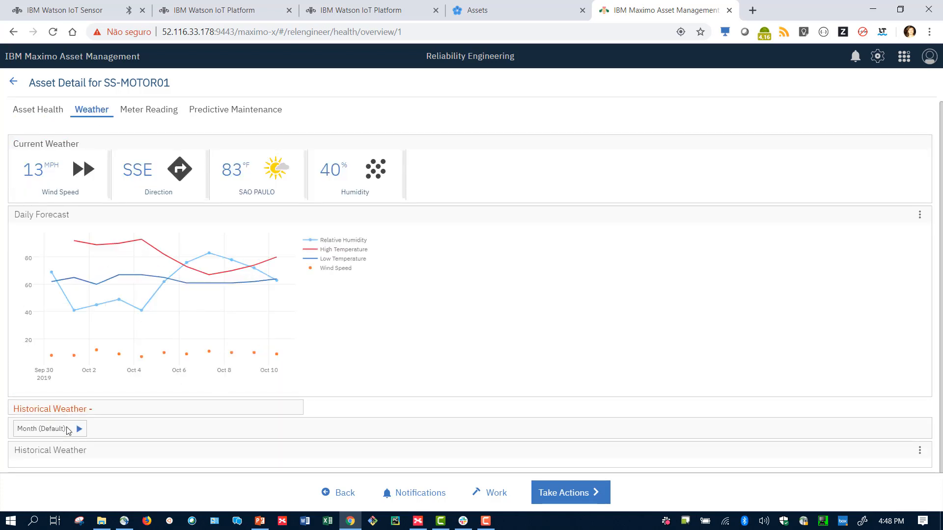
{"action": "scroll", "coordinate": [69, 426], "scroll_direction": "down", "scroll_amount": 3}
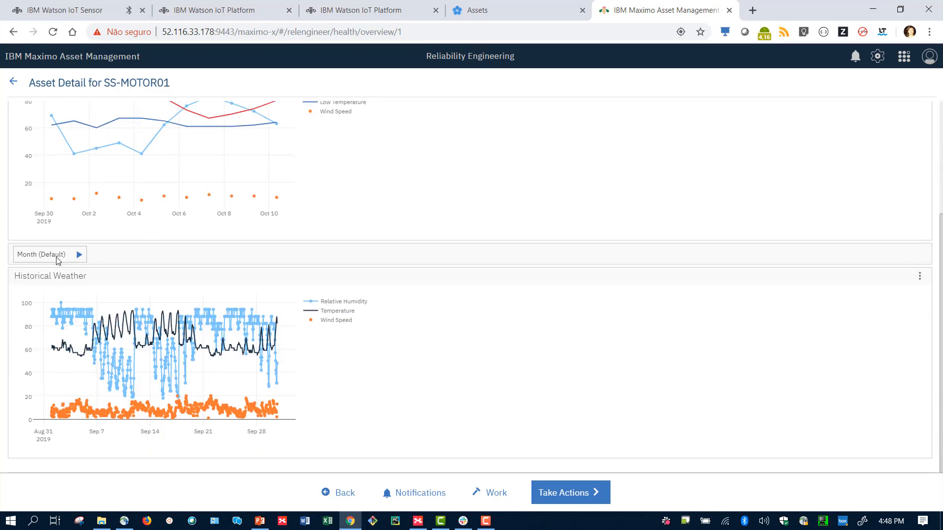
{"action": "left_click", "coordinate": [57, 255]}
{"action": "left_click", "coordinate": [55, 293]}
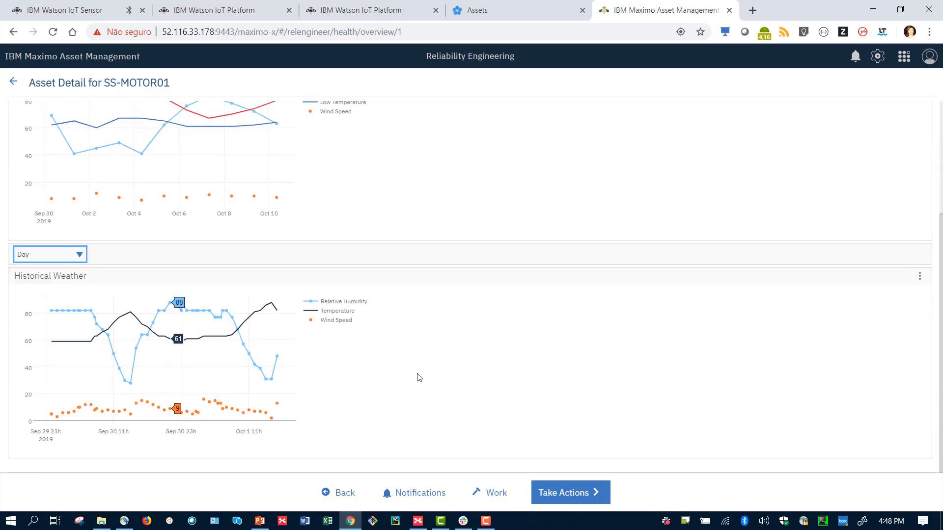
{"action": "scroll", "coordinate": [435, 379], "scroll_direction": "up", "scroll_amount": 3}
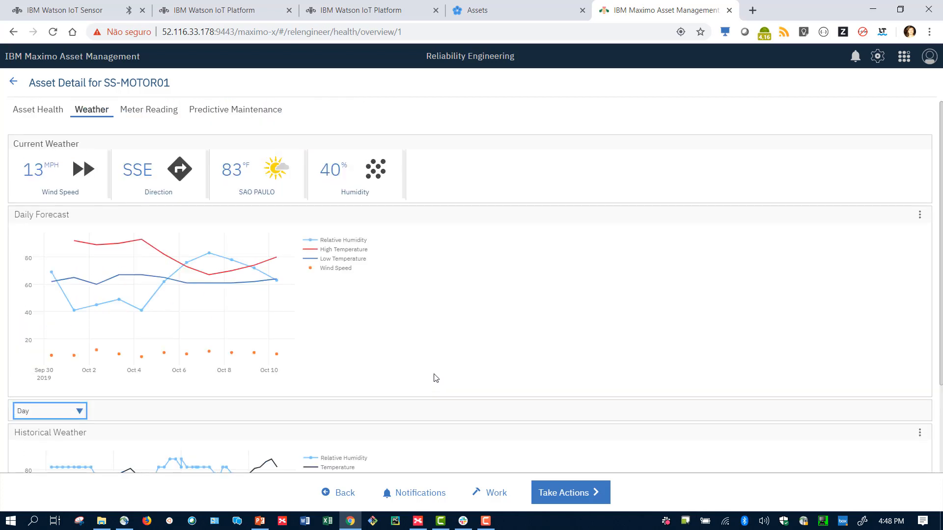
{"action": "scroll", "coordinate": [435, 378], "scroll_direction": "down", "scroll_amount": 3}
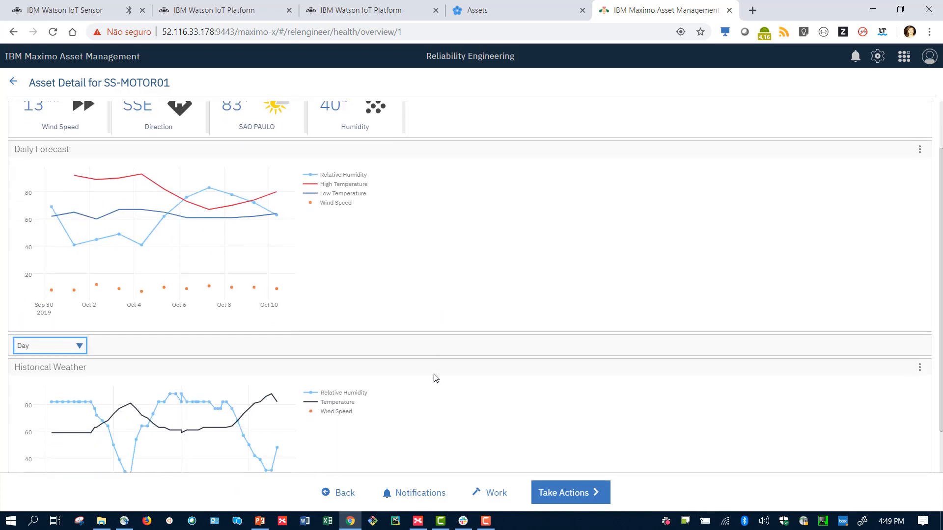
{"action": "scroll", "coordinate": [434, 378], "scroll_direction": "up", "scroll_amount": 5}
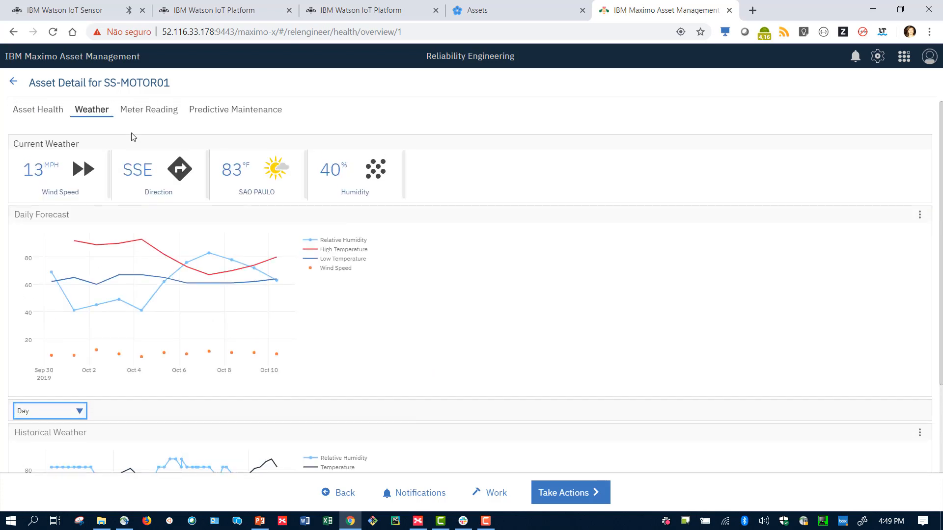
Step: Open the TEMP-C meter reading of SS-MOTOR01, set its meter history period to Day, and examine the readings against the limits
{"action": "left_click", "coordinate": [142, 110]}
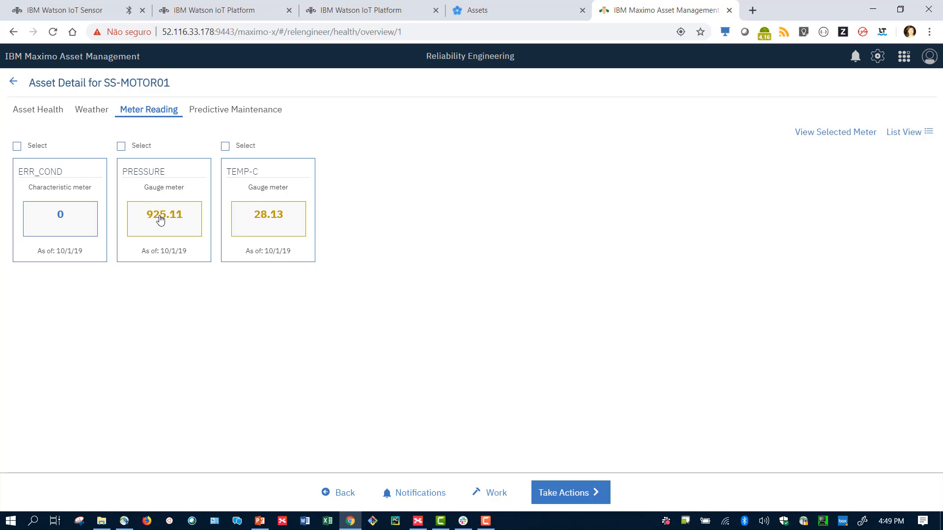
{"action": "left_click", "coordinate": [266, 221]}
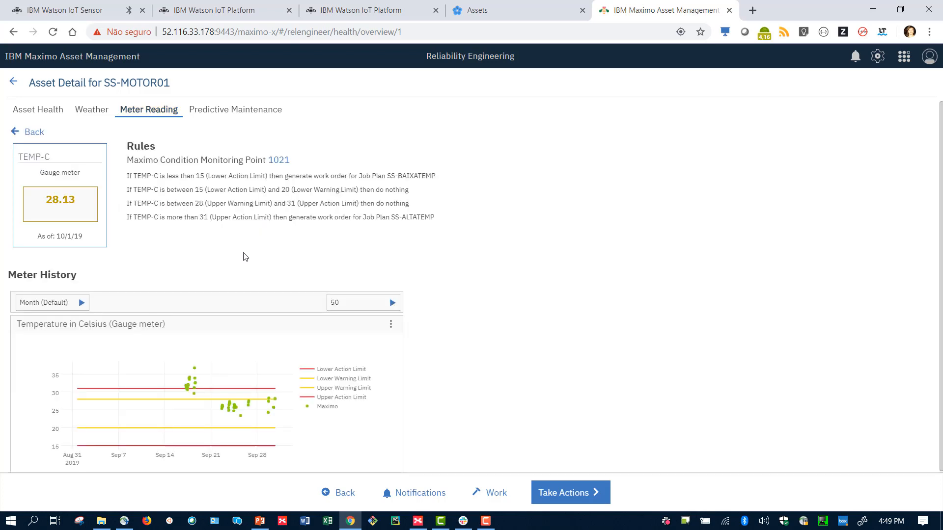
{"action": "left_click", "coordinate": [80, 302]}
{"action": "left_click", "coordinate": [70, 340]}
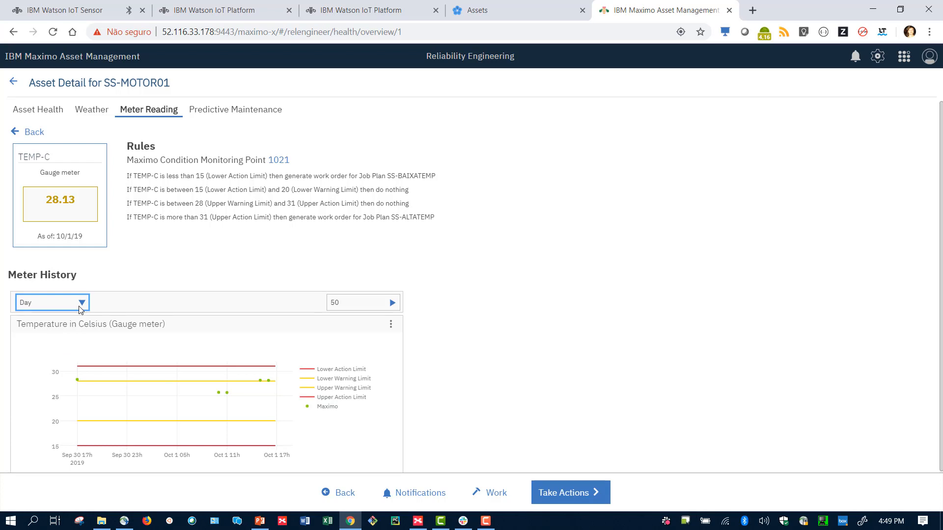
{"action": "scroll", "coordinate": [158, 281], "scroll_direction": "down", "scroll_amount": 1}
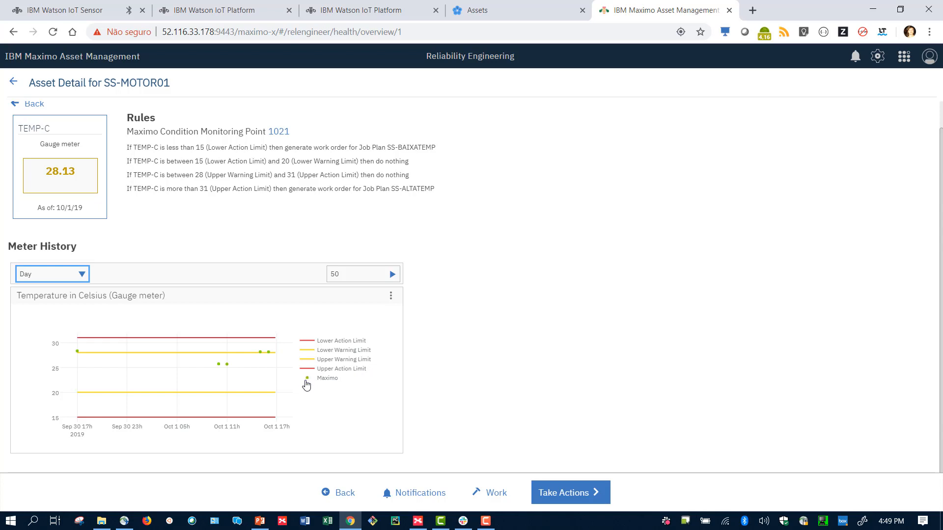
{"action": "mouse_move", "coordinate": [233, 366]}
{"action": "left_click_drag", "start_coordinate": [56, 208], "coordinate": [86, 208]}
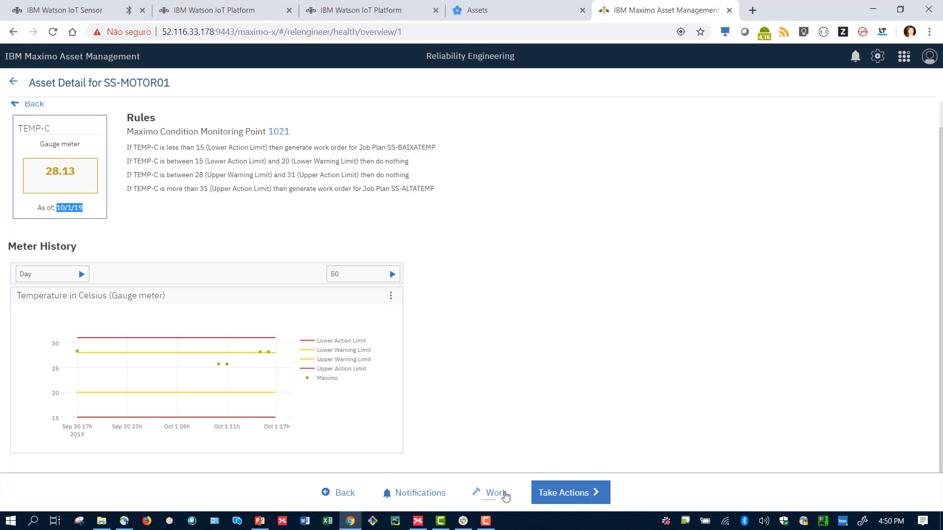
Step: Review the work orders listed for SS-MOTOR01 and the actions that can be taken on it, closing both without changes
{"action": "left_click", "coordinate": [495, 493]}
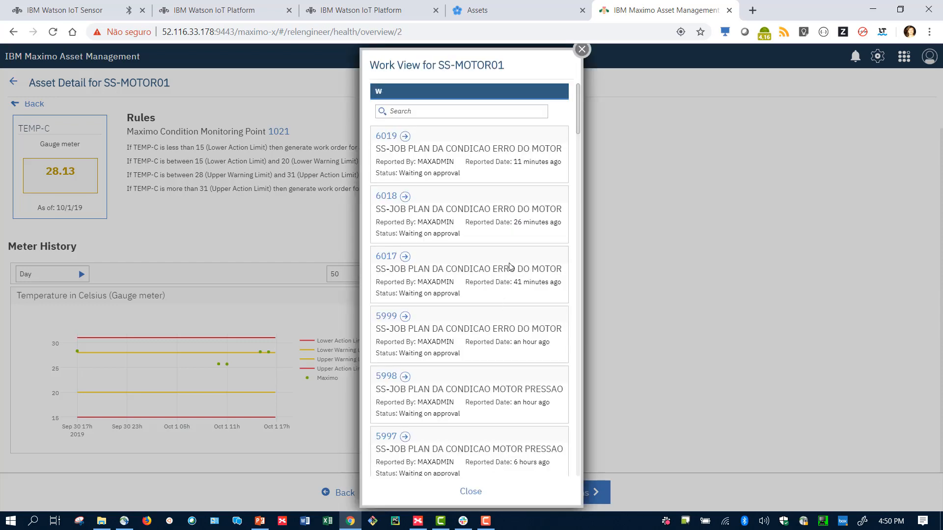
{"action": "scroll", "coordinate": [530, 306], "scroll_direction": "down", "scroll_amount": 4}
{"action": "scroll", "coordinate": [530, 306], "scroll_direction": "up", "scroll_amount": 5}
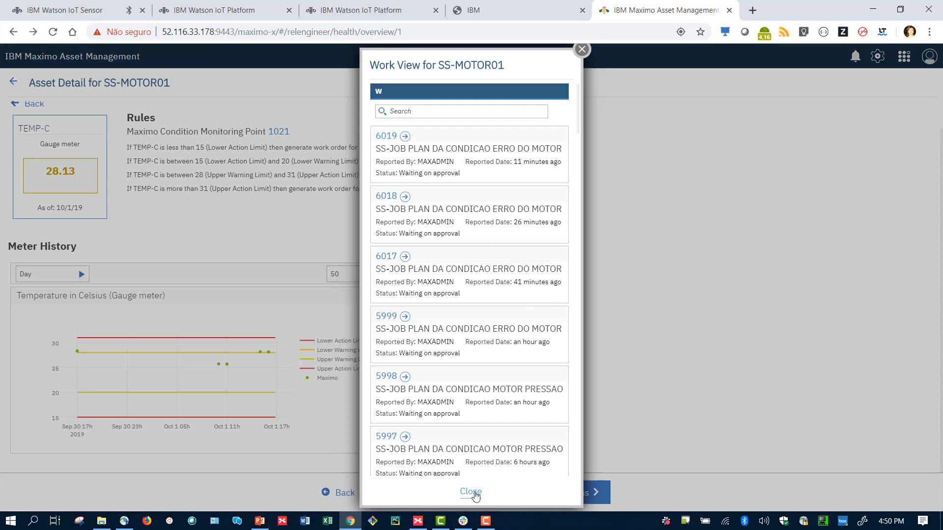
{"action": "left_click", "coordinate": [470, 492]}
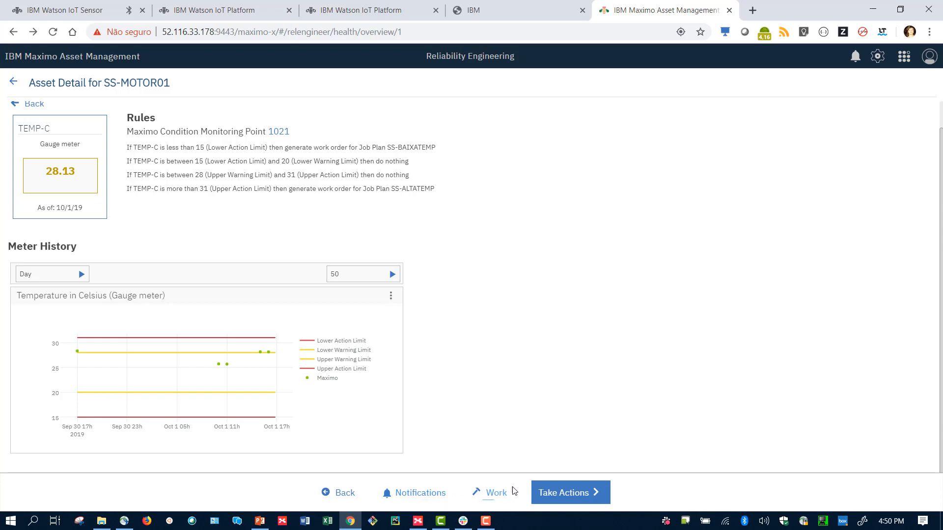
{"action": "left_click", "coordinate": [576, 496]}
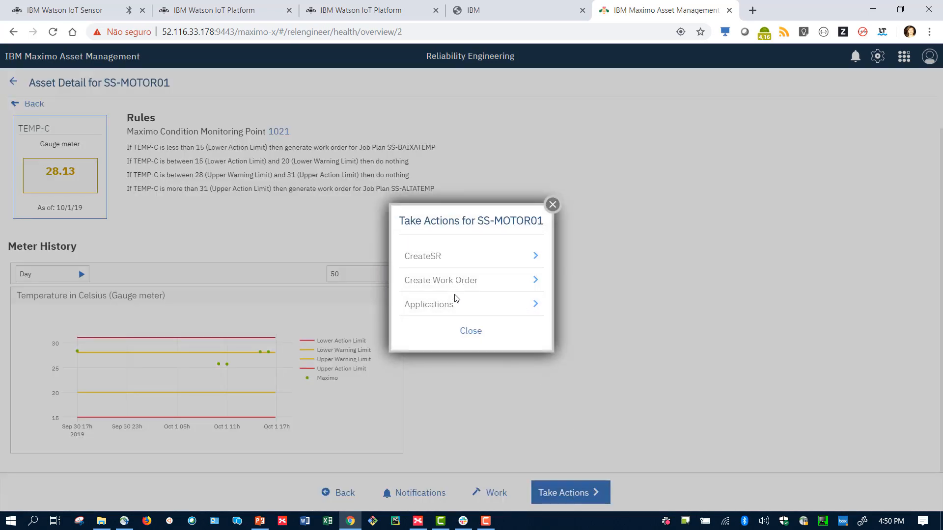
{"action": "left_click", "coordinate": [471, 332]}
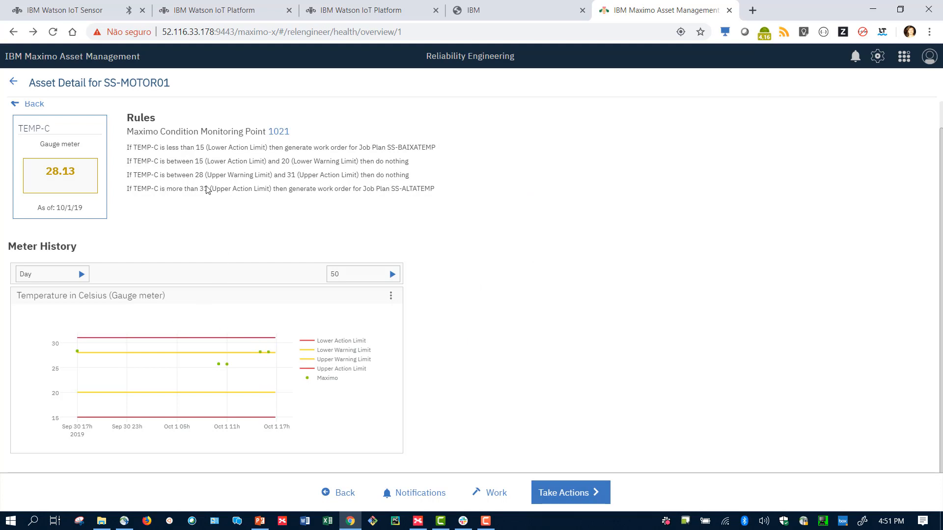
Step: Return to the asset health of SS-MOTOR01, open its scoring system, and examine the SS-SCORE-MOTOR formula and factor weights
{"action": "mouse_move", "coordinate": [234, 366]}
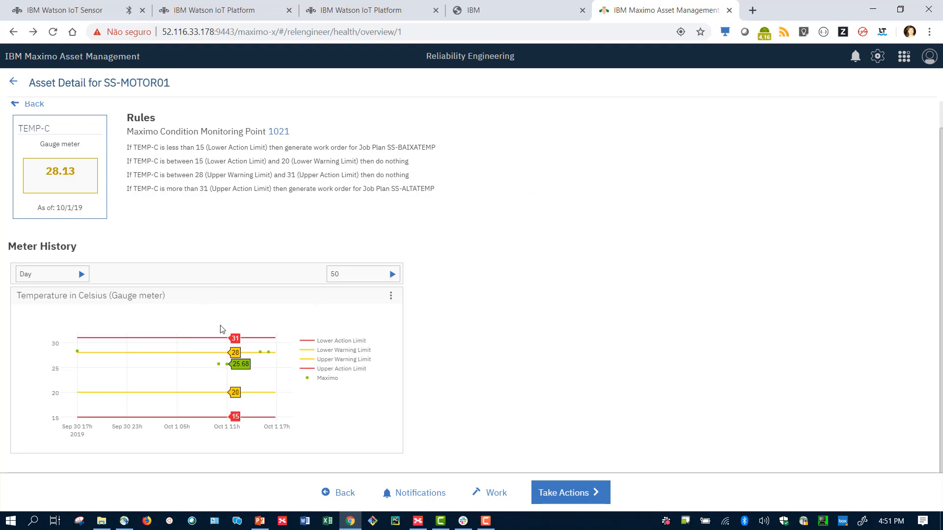
{"action": "left_click", "coordinate": [33, 112]}
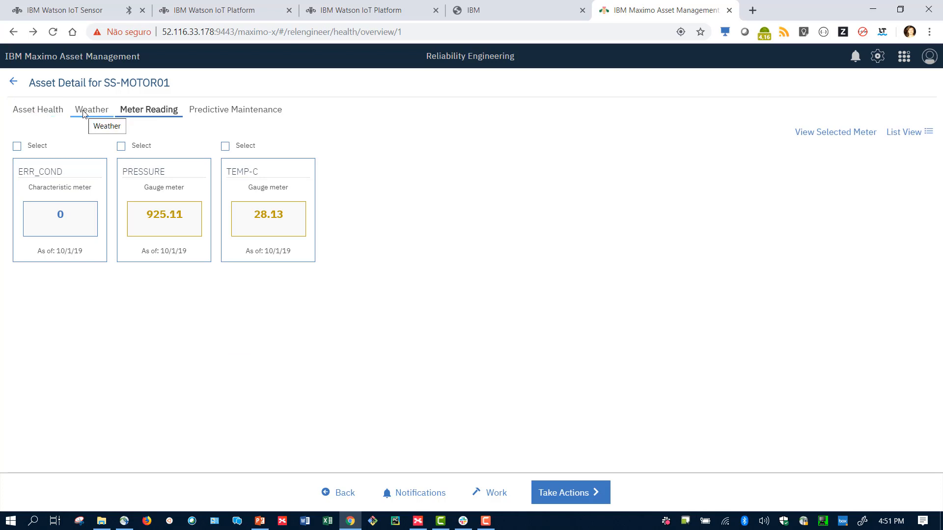
{"action": "left_click", "coordinate": [45, 113]}
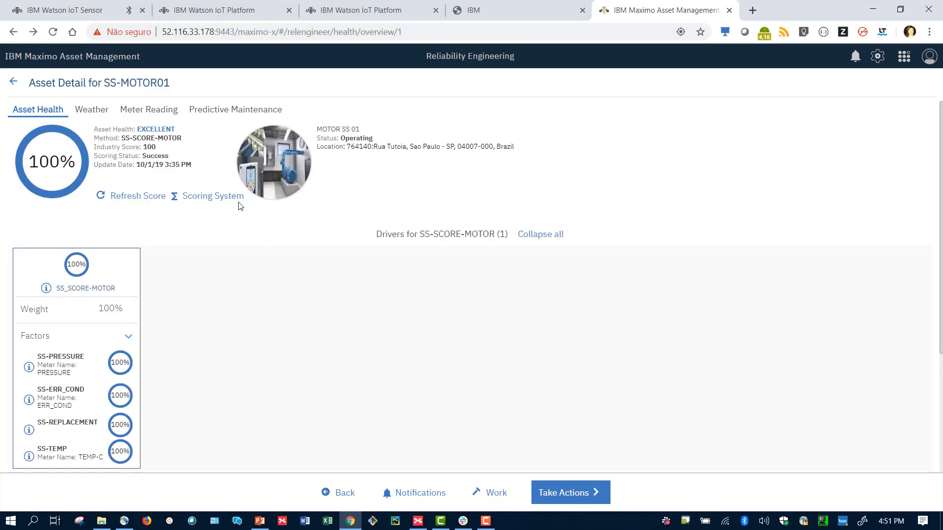
{"action": "left_click", "coordinate": [232, 198]}
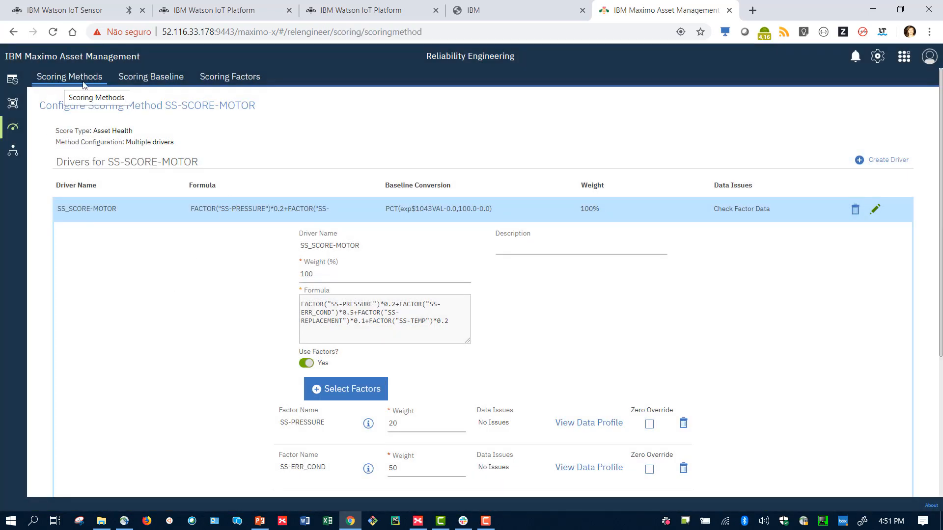
{"action": "scroll", "coordinate": [188, 310], "scroll_direction": "down", "scroll_amount": 3}
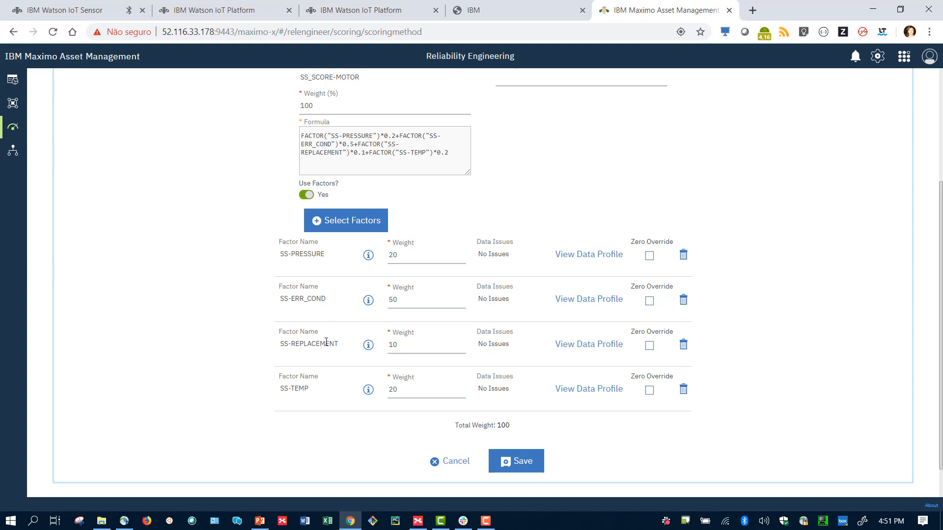
{"action": "left_click_drag", "start_coordinate": [281, 346], "coordinate": [343, 344]}
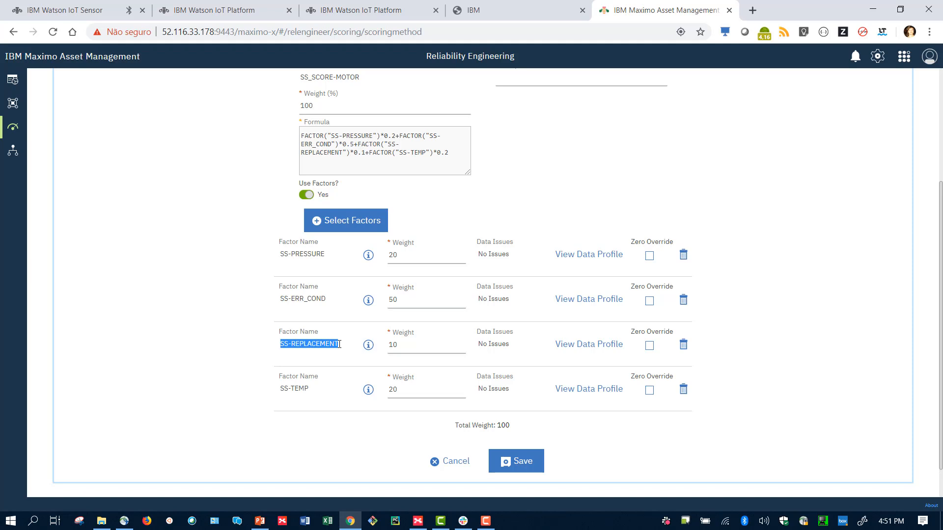
{"action": "scroll", "coordinate": [221, 296], "scroll_direction": "up", "scroll_amount": 2}
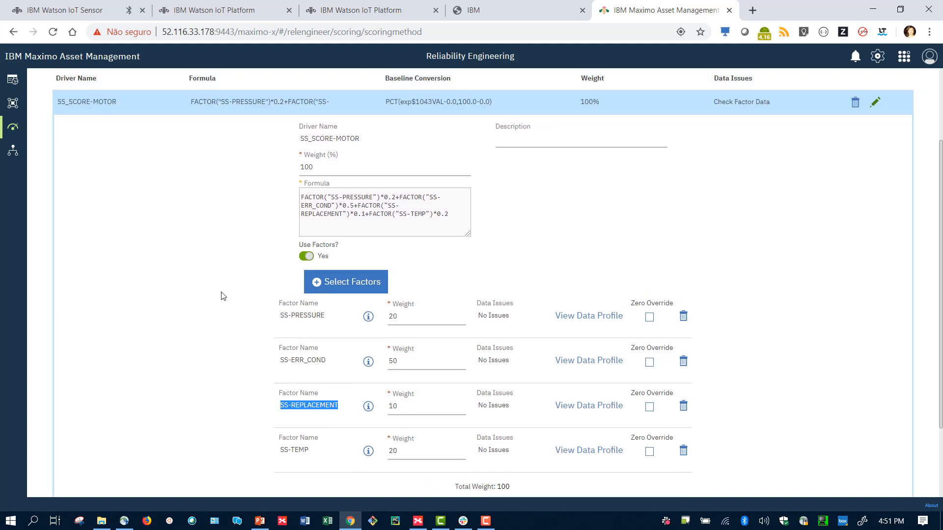
{"action": "scroll", "coordinate": [223, 297], "scroll_direction": "up", "scroll_amount": 1}
{"action": "scroll", "coordinate": [228, 298], "scroll_direction": "up", "scroll_amount": 3}
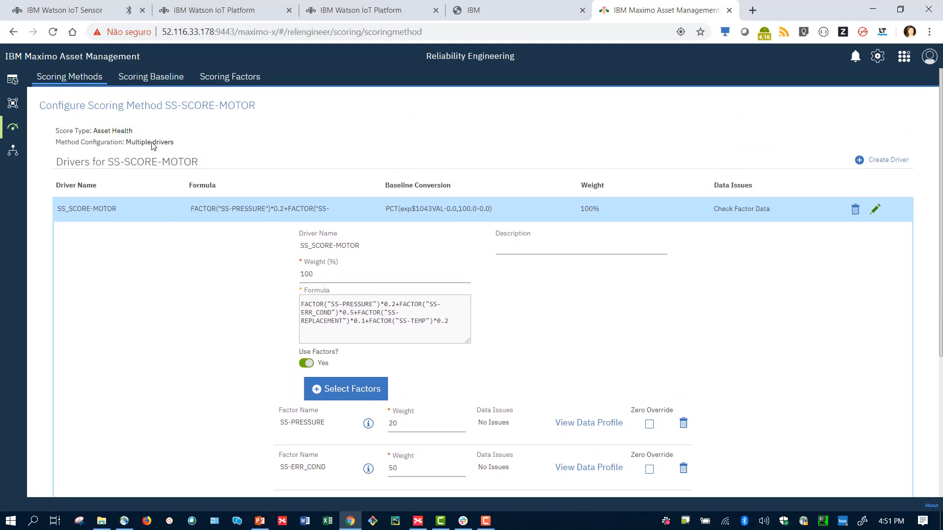
Step: Review the scoring baseline ranges and the scoring factors, including SS-REPLACEMENT, and return to the asset health overview
{"action": "left_click", "coordinate": [142, 78]}
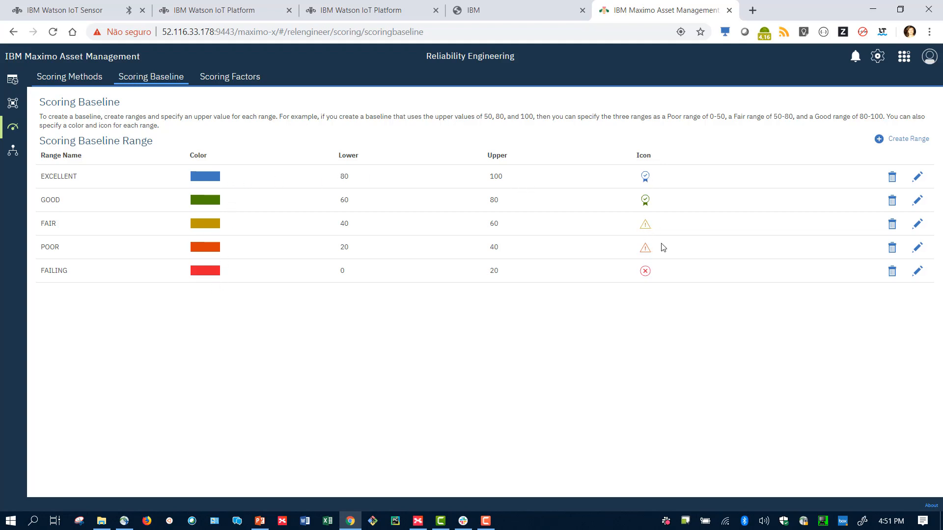
{"action": "left_click", "coordinate": [242, 80]}
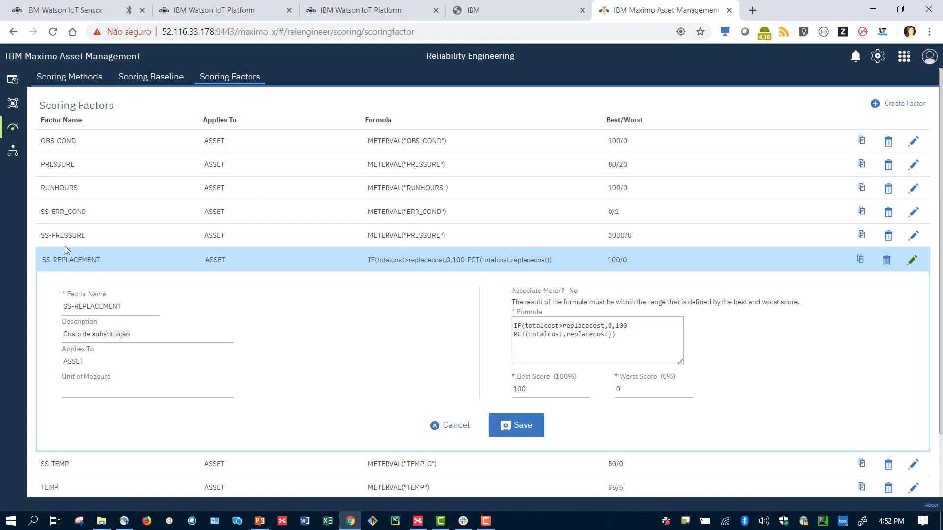
{"action": "scroll", "coordinate": [65, 246], "scroll_direction": "down", "scroll_amount": 2}
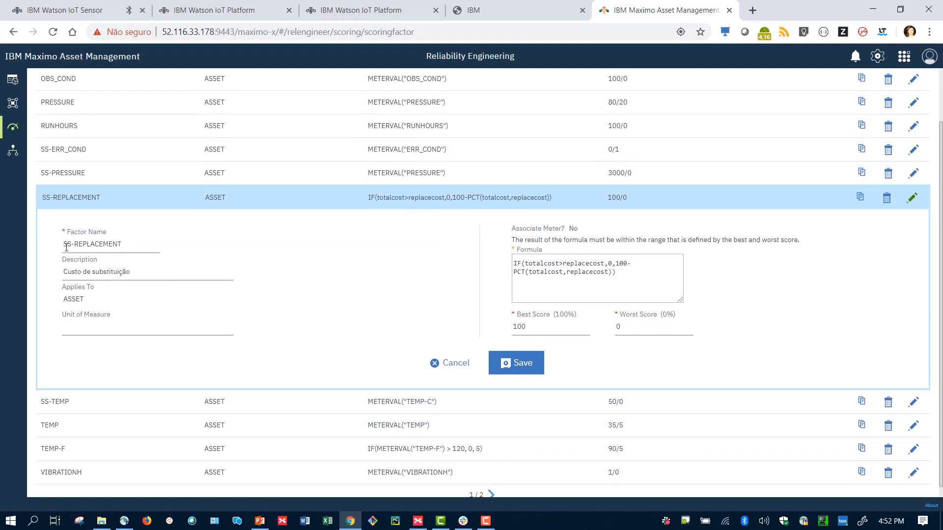
{"action": "scroll", "coordinate": [67, 250], "scroll_direction": "up", "scroll_amount": 2}
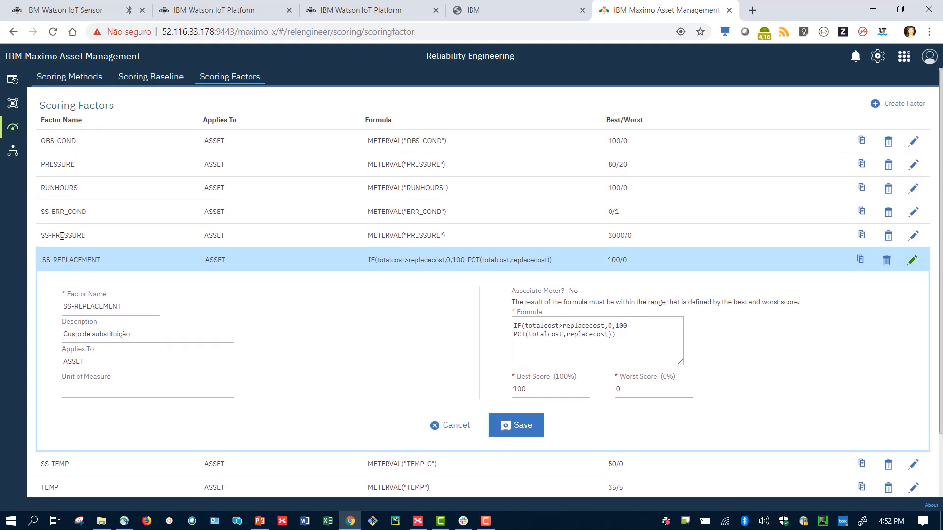
{"action": "left_click", "coordinate": [64, 83]}
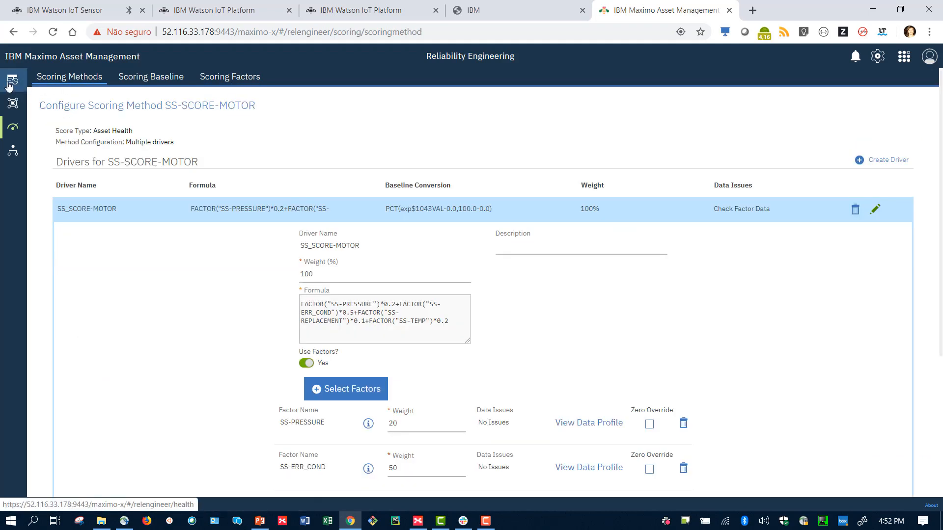
{"action": "left_click", "coordinate": [10, 83]}
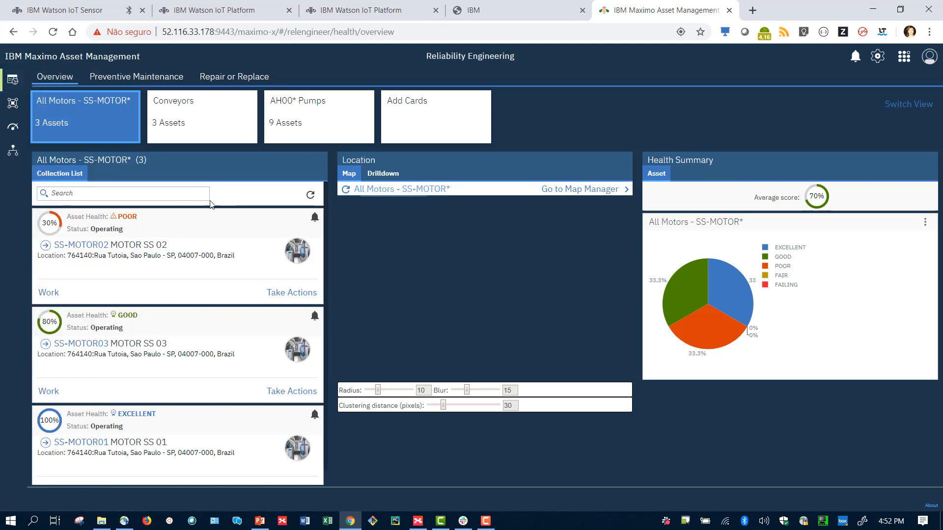